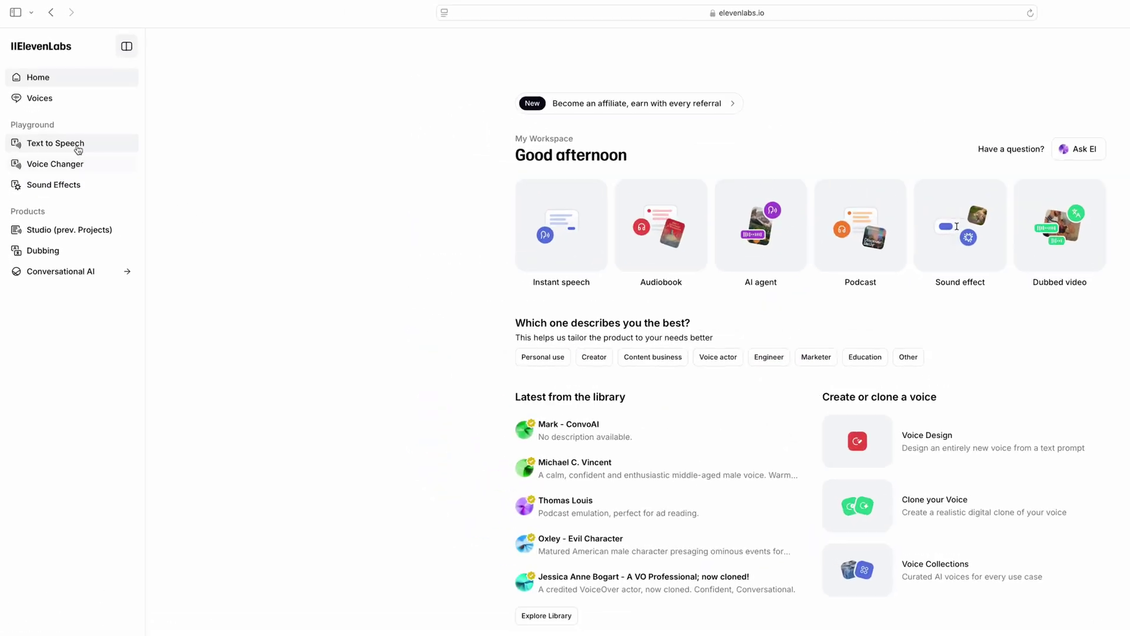
Enter the intro narration 'Ready to disco…' in Text to Speech and view the speech models.
left_click(78, 148)
type("Ready to disco")
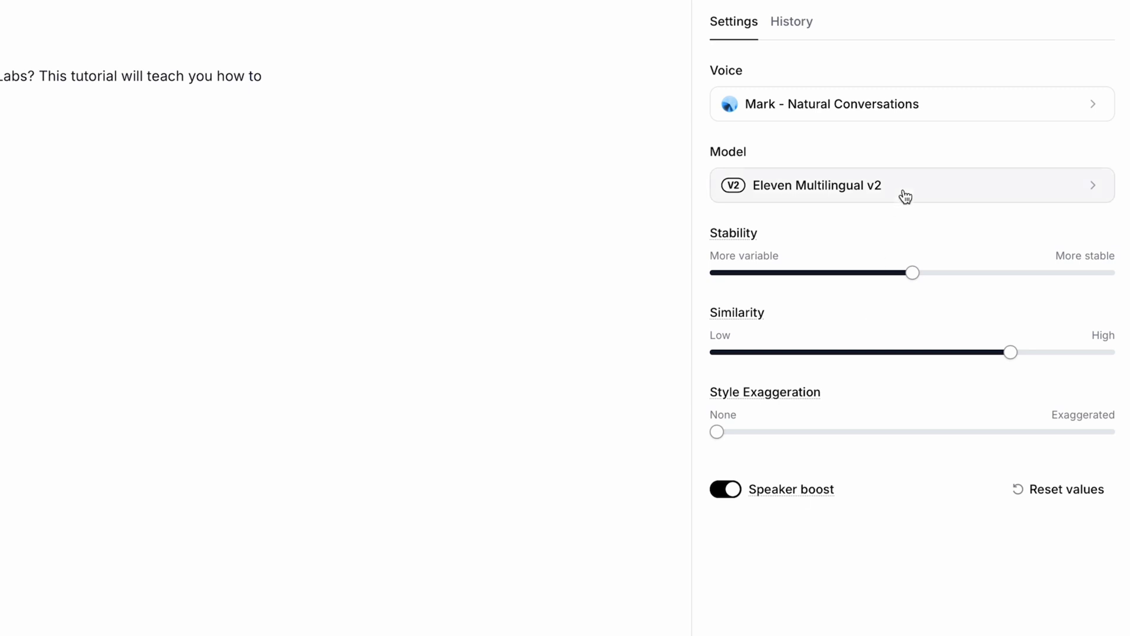
left_click(905, 197)
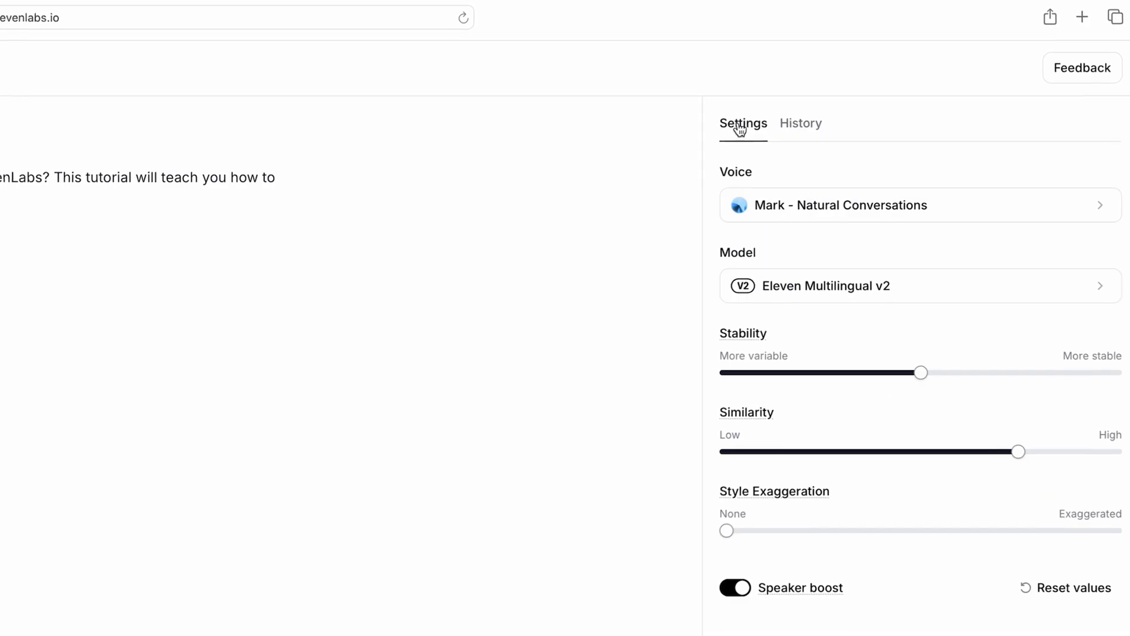
Check the earlier clip's download formats, then lower Stability slightly and regenerate the intro.
left_click(791, 131)
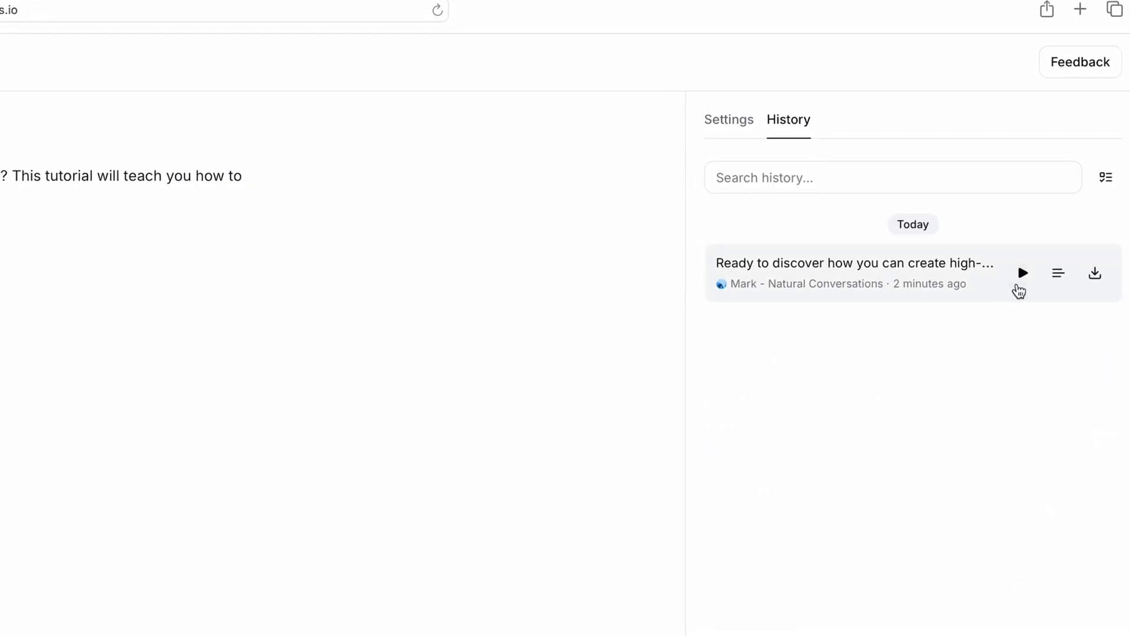
left_click(1094, 274)
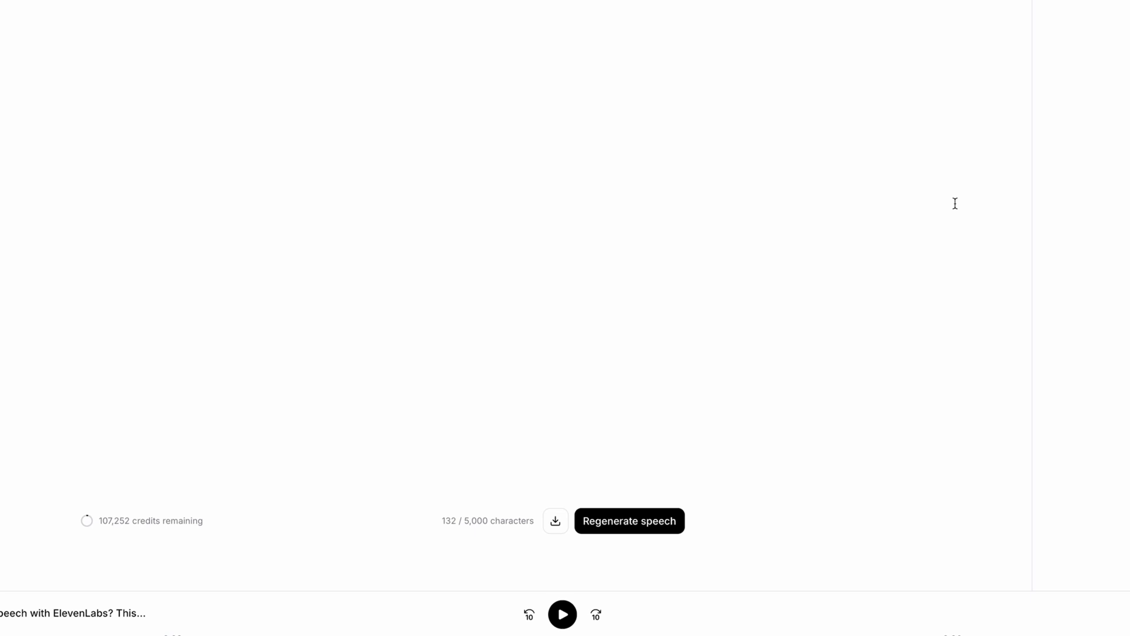
left_click_drag(954, 299, 942, 303)
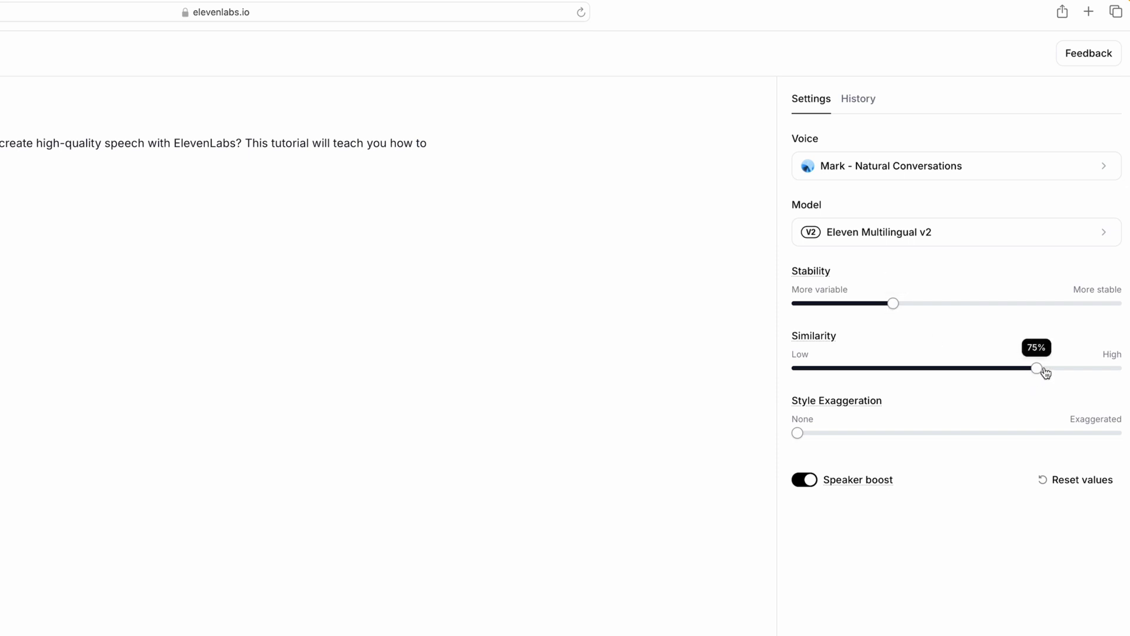
left_click(630, 511)
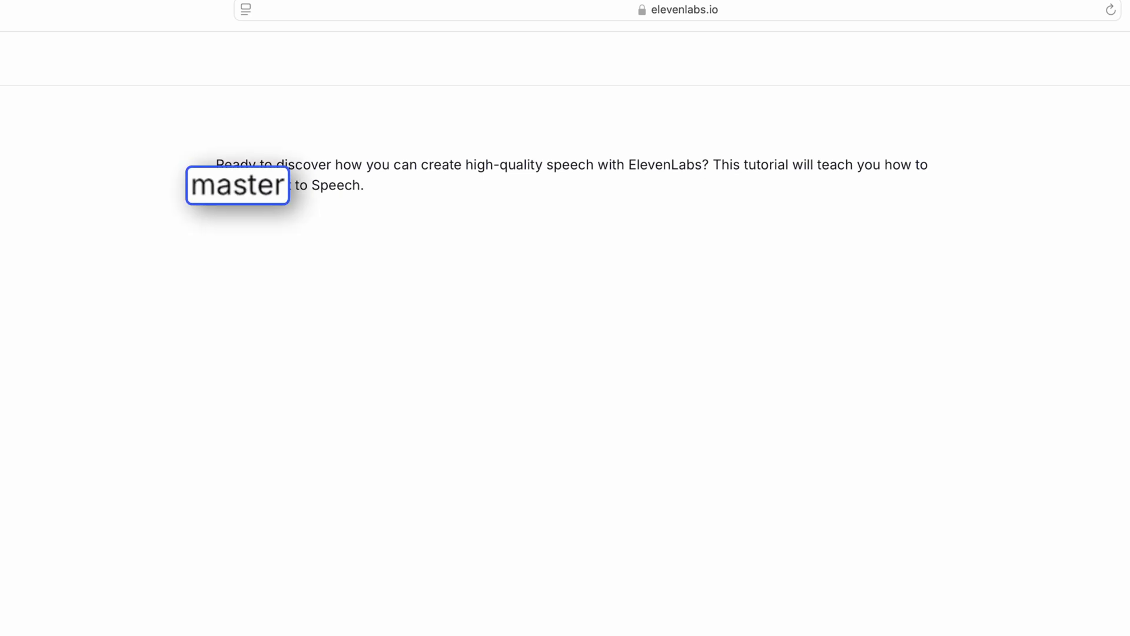
Wrap 'discover' and 'you' in double quotation marks in the narration.
double_click(380, 167)
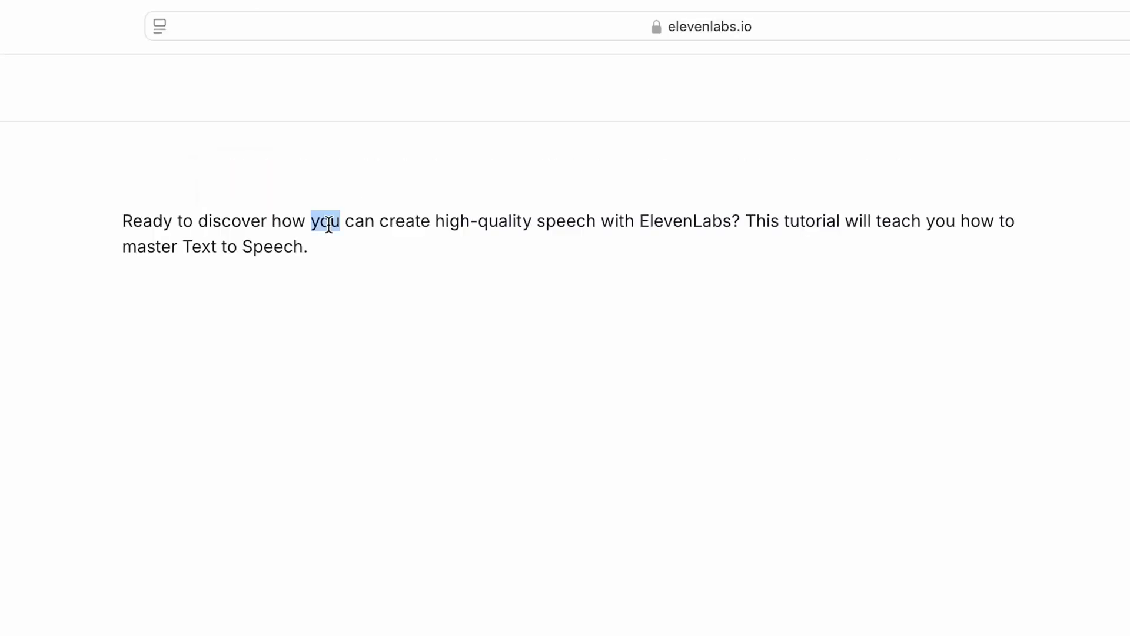
type("YOU")
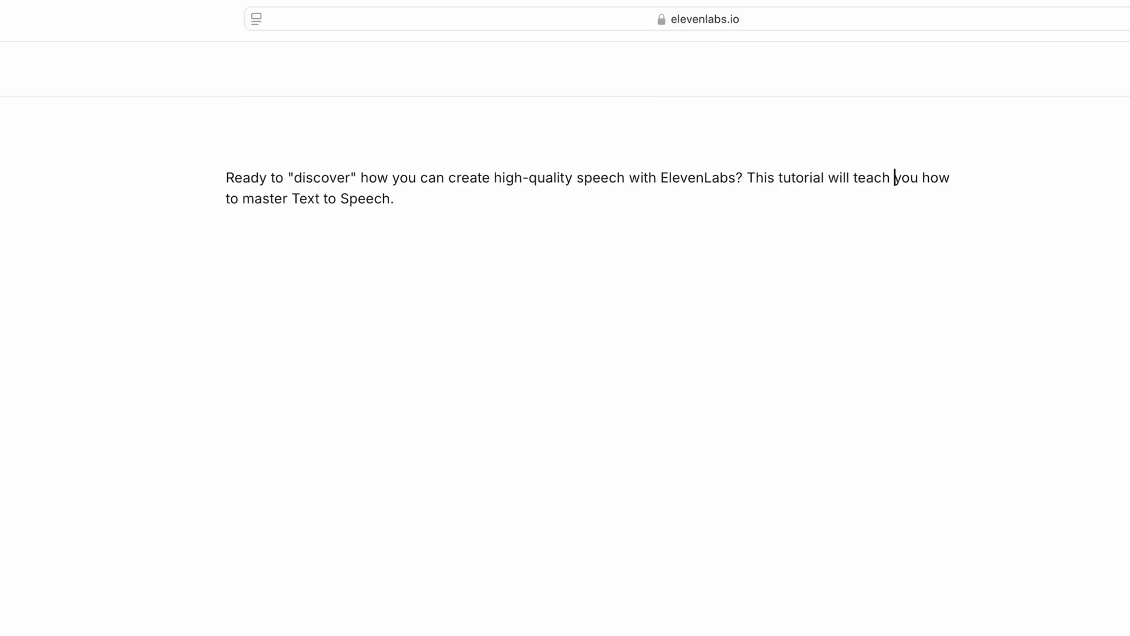
type("\"")
left_click(920, 177)
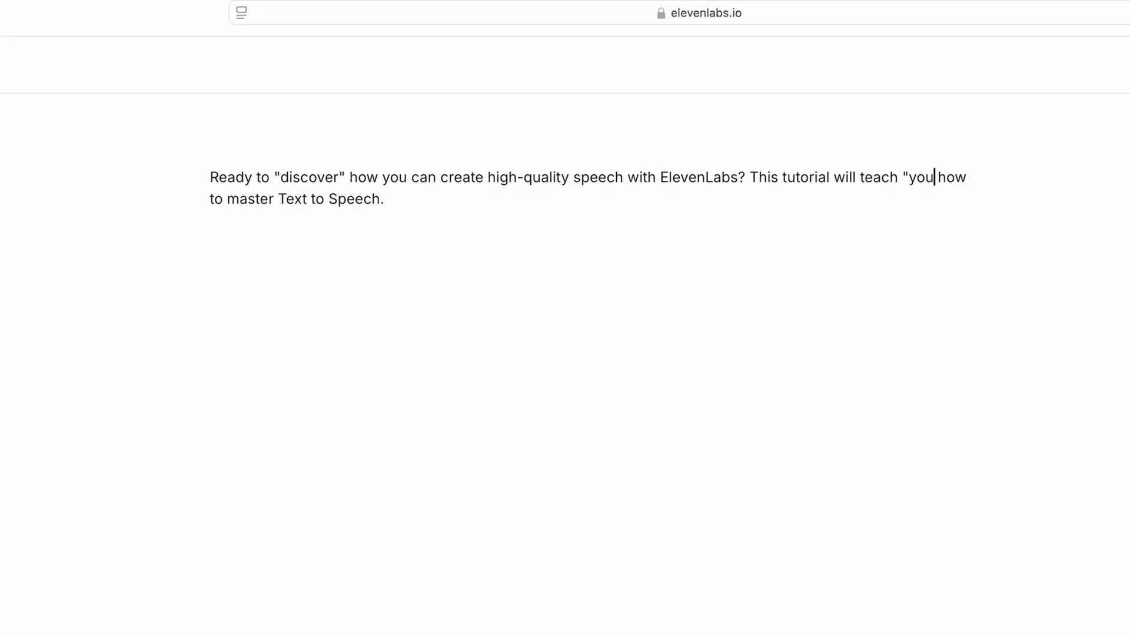
type("\"")
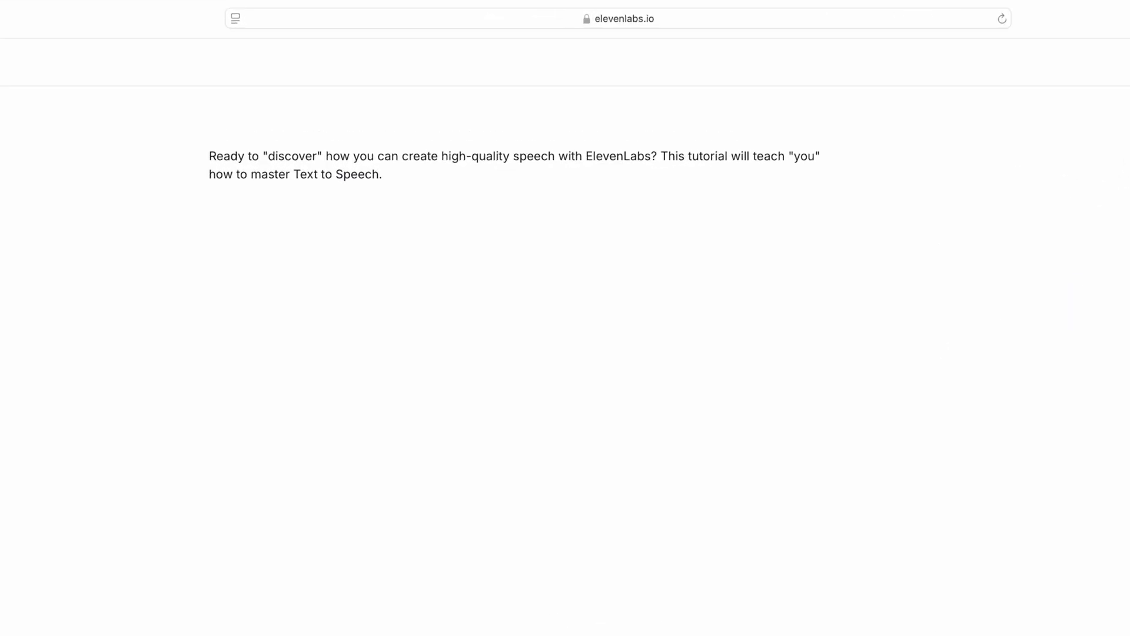
Add a comma after 'create' and a line break before 'This tutorial'.
left_click(479, 206)
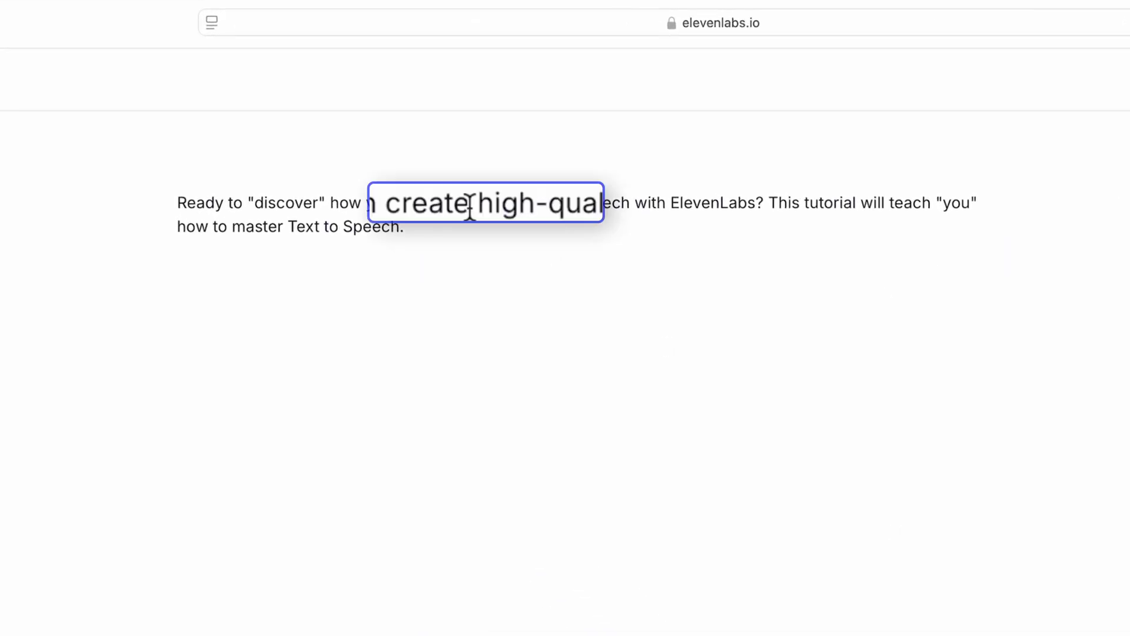
type(",")
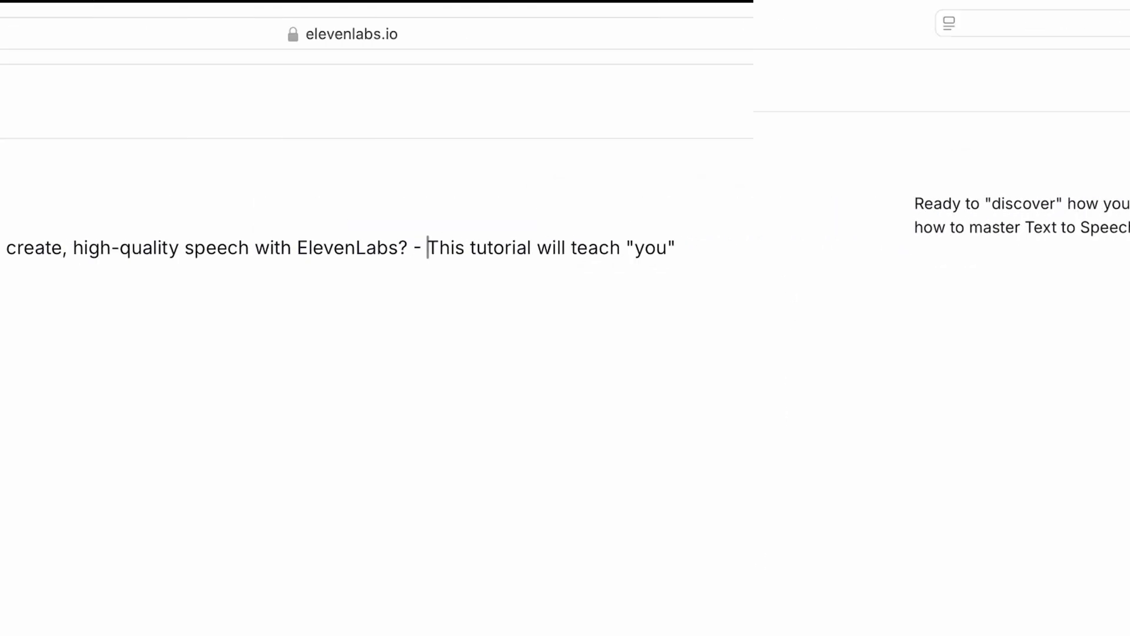
key("Return")
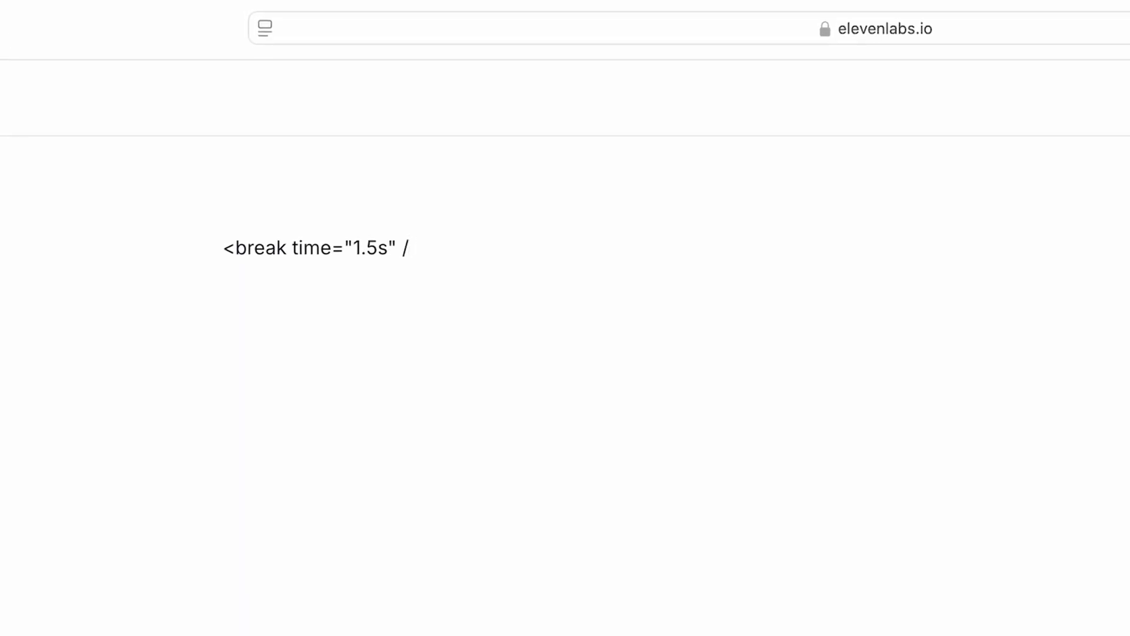
Type the <break time="1.5s" /> tag where the pause should occur.
type(">")
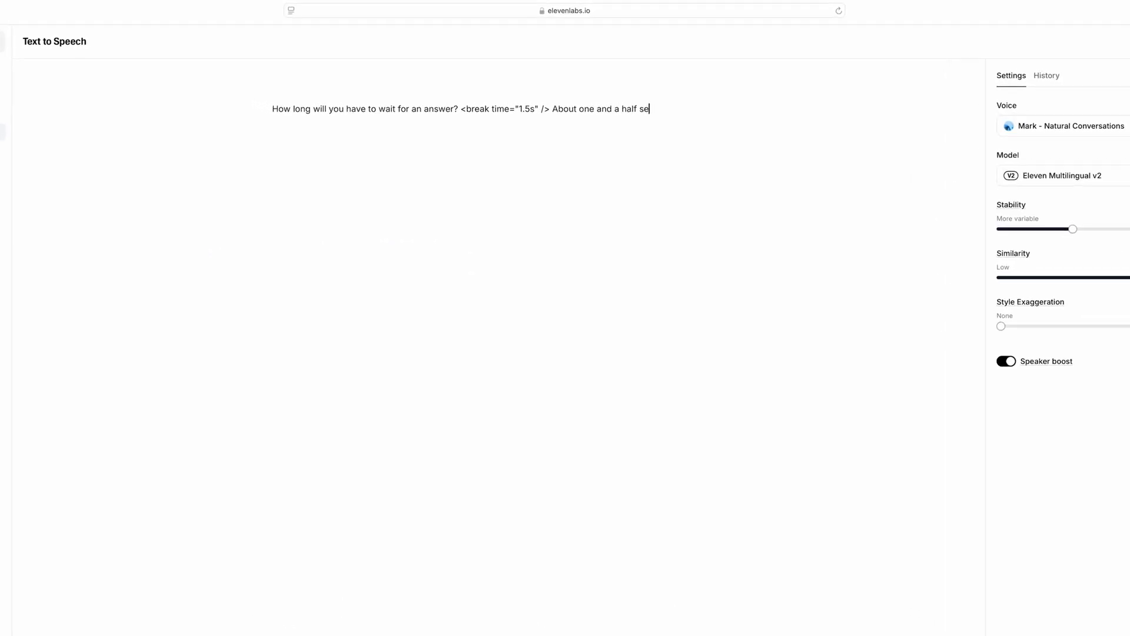
type("cond")
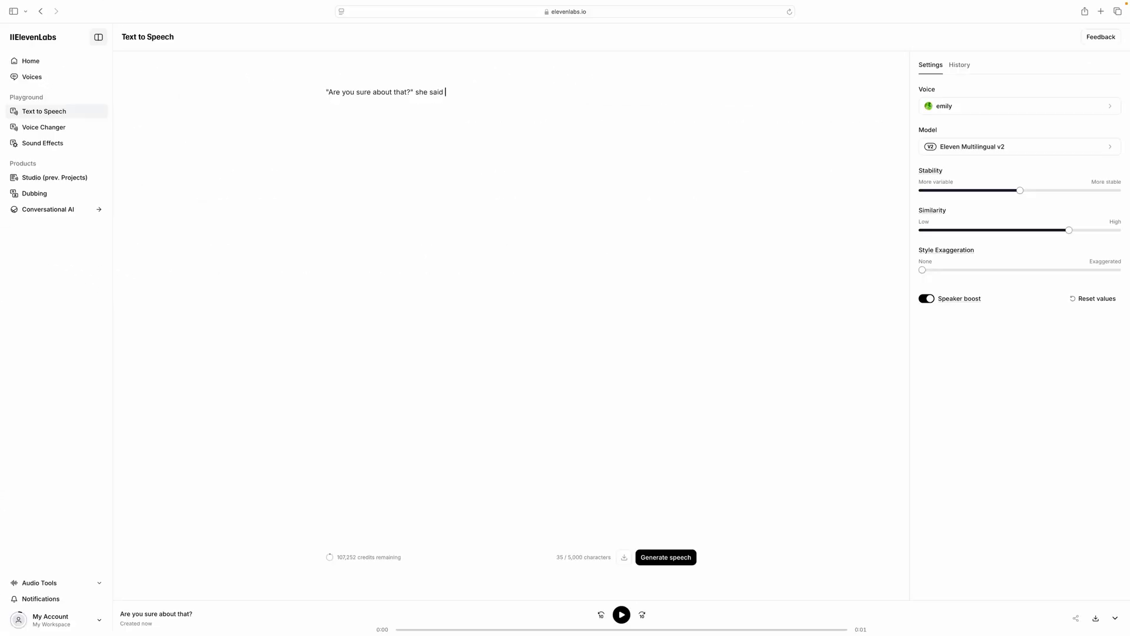
Generate the 'confused' dialogue-tagged line, then replace it with 'I can't take this anymore.'.
type("confised.")
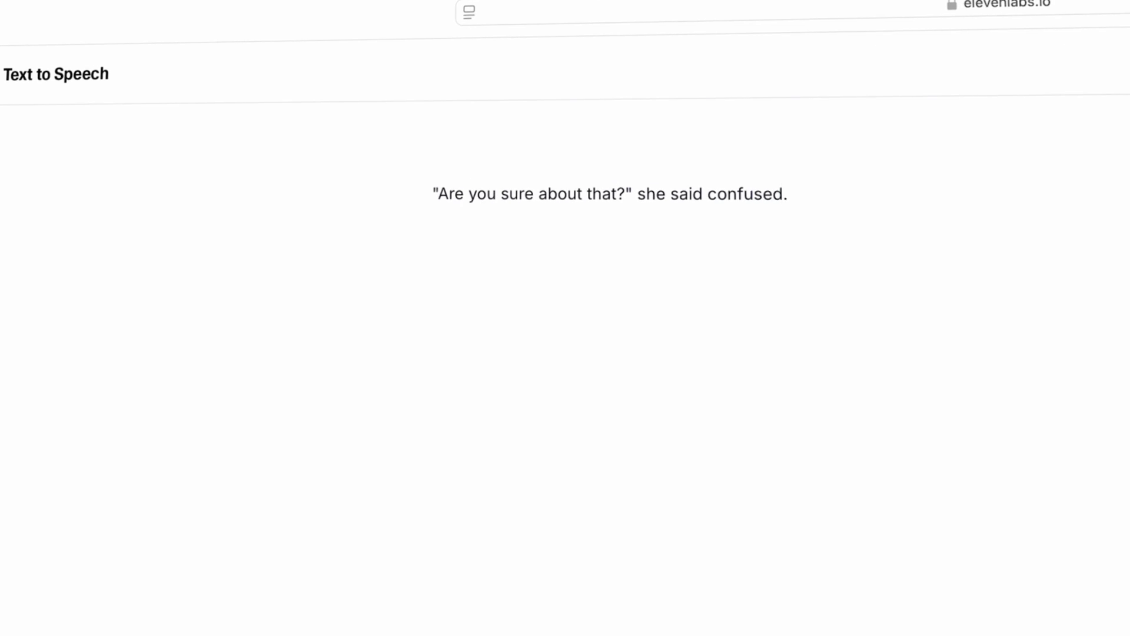
left_click(666, 557)
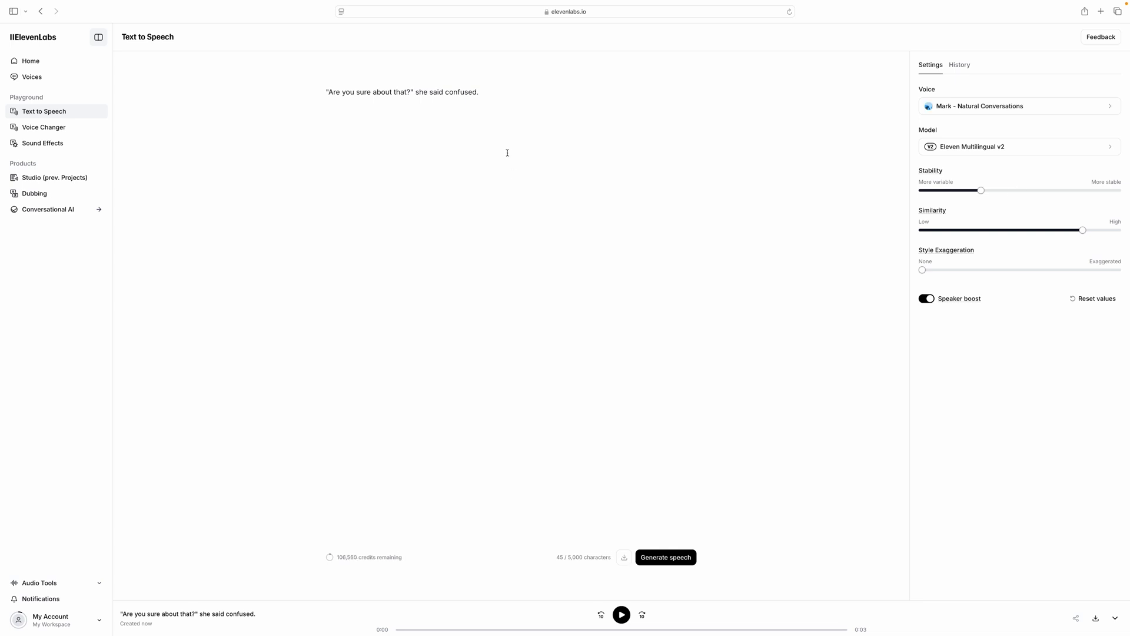
left_click_drag(485, 93, 325, 92)
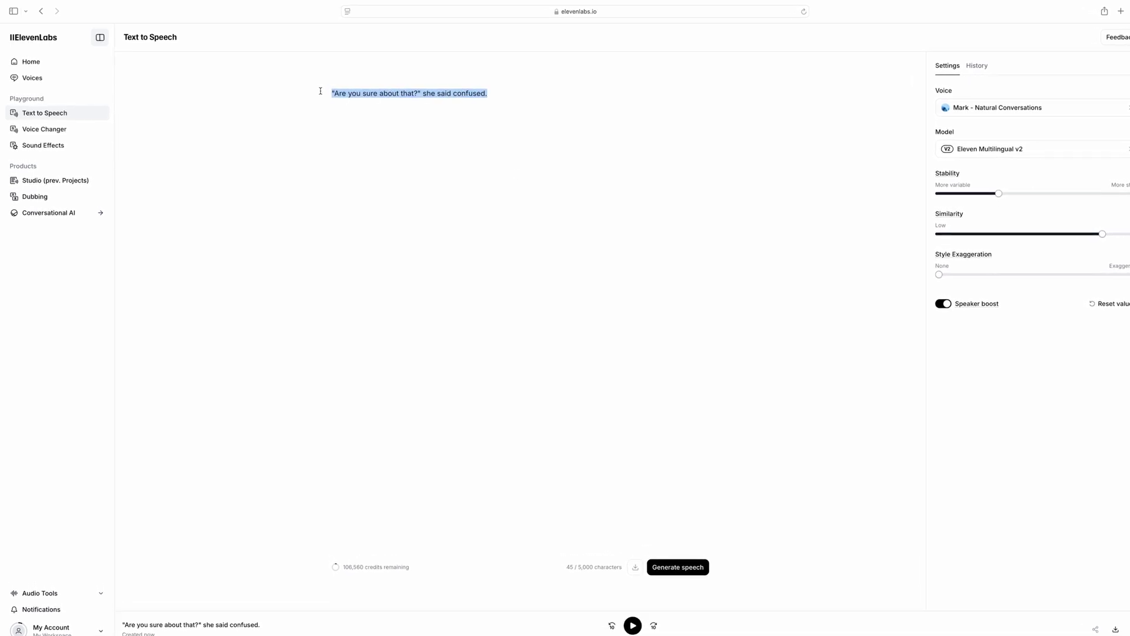
type("I can't take this anymore")
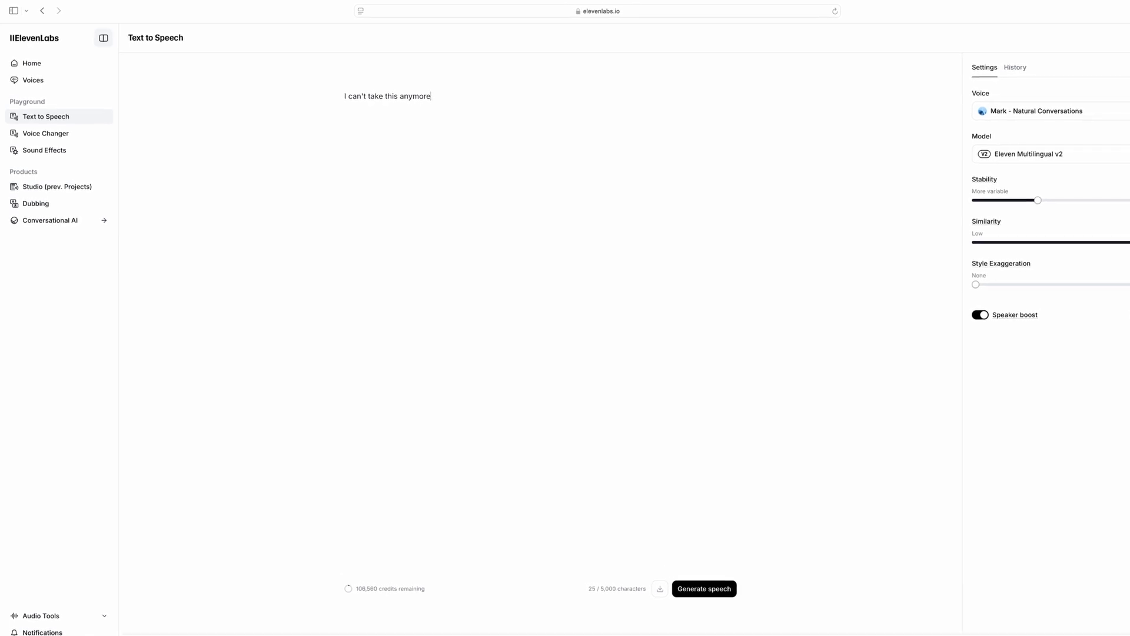
type(".")
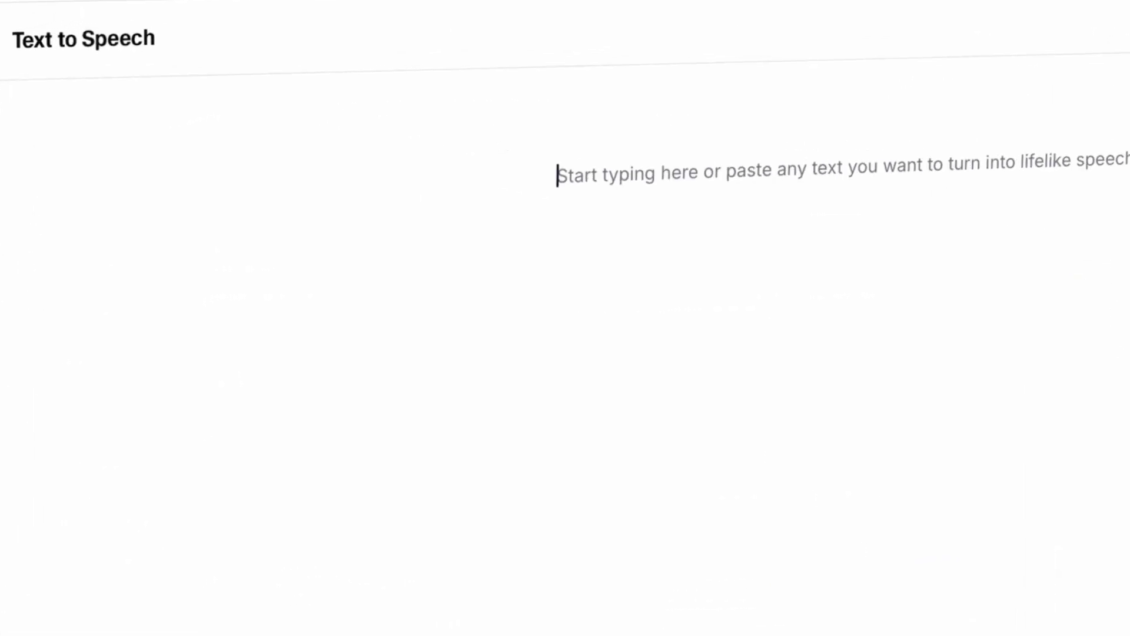
Test pronunciation of the words 'leisure', 'address' and 'tomato' in the text box.
type("leisure")
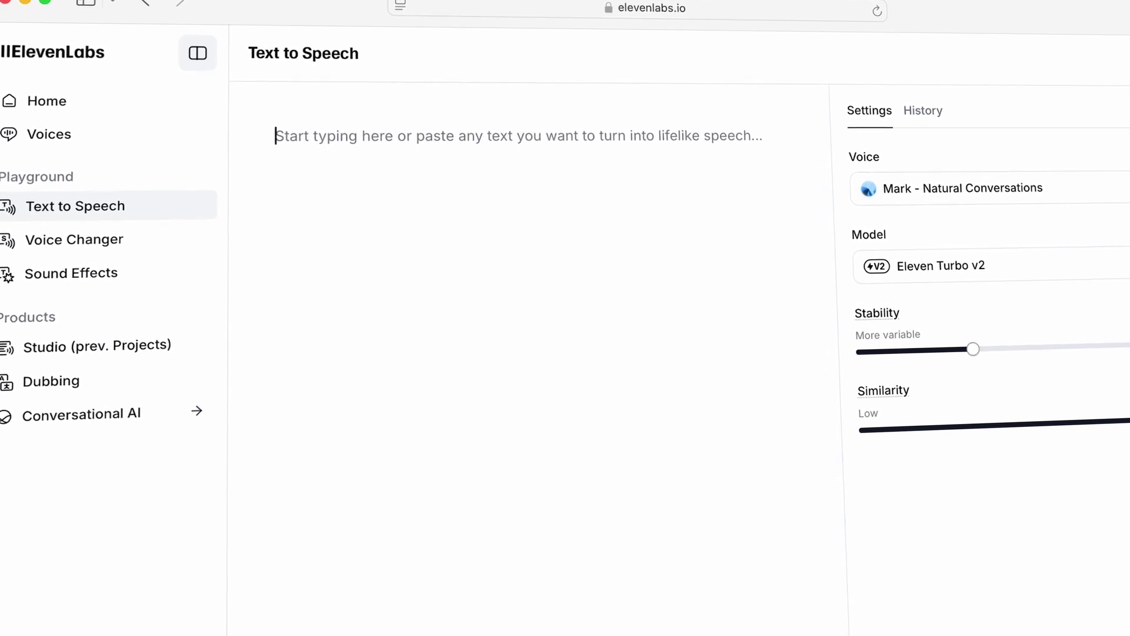
type("address")
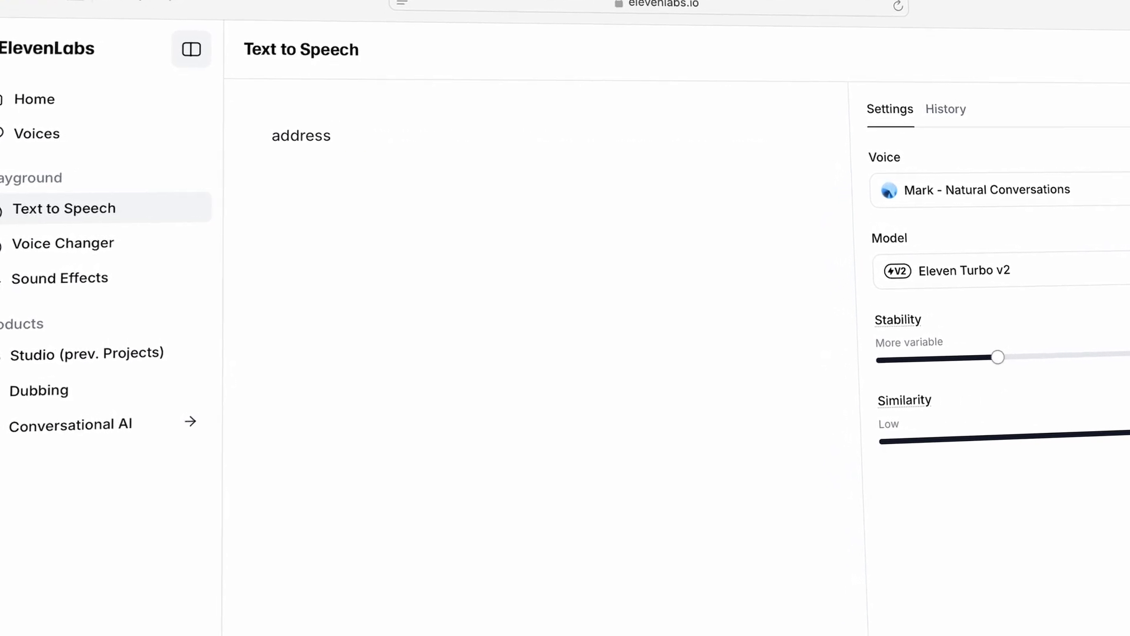
key("ctrl+a")
type("tomato")
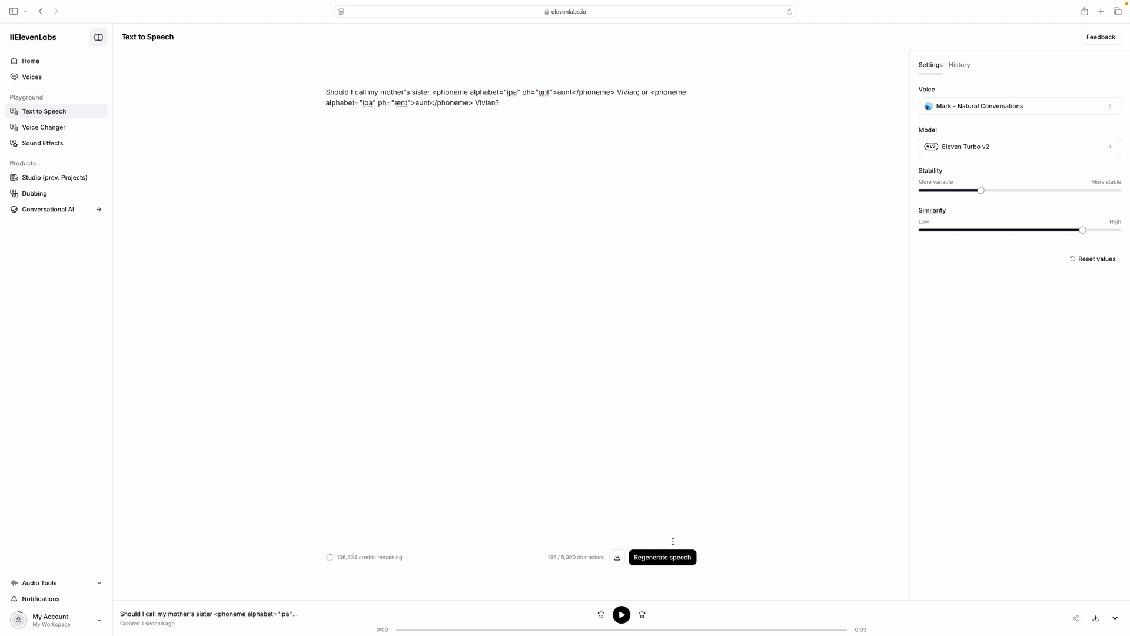
Replace the phoneme text with 'aunt', then type 'Is it tomato or tomahto?'.
key("super+a")
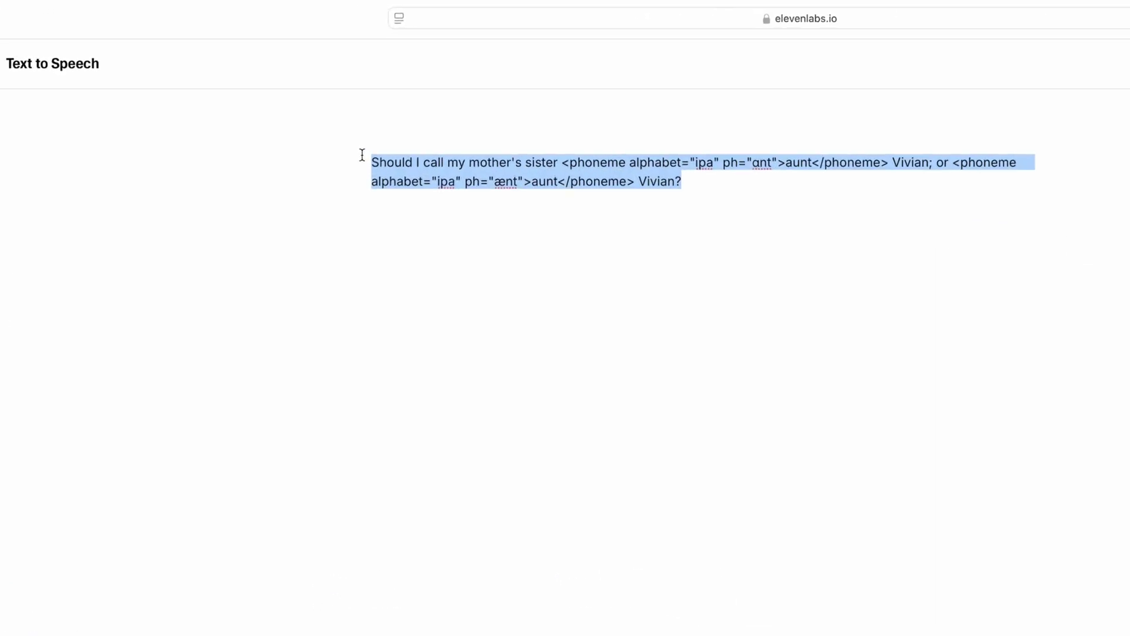
type("au")
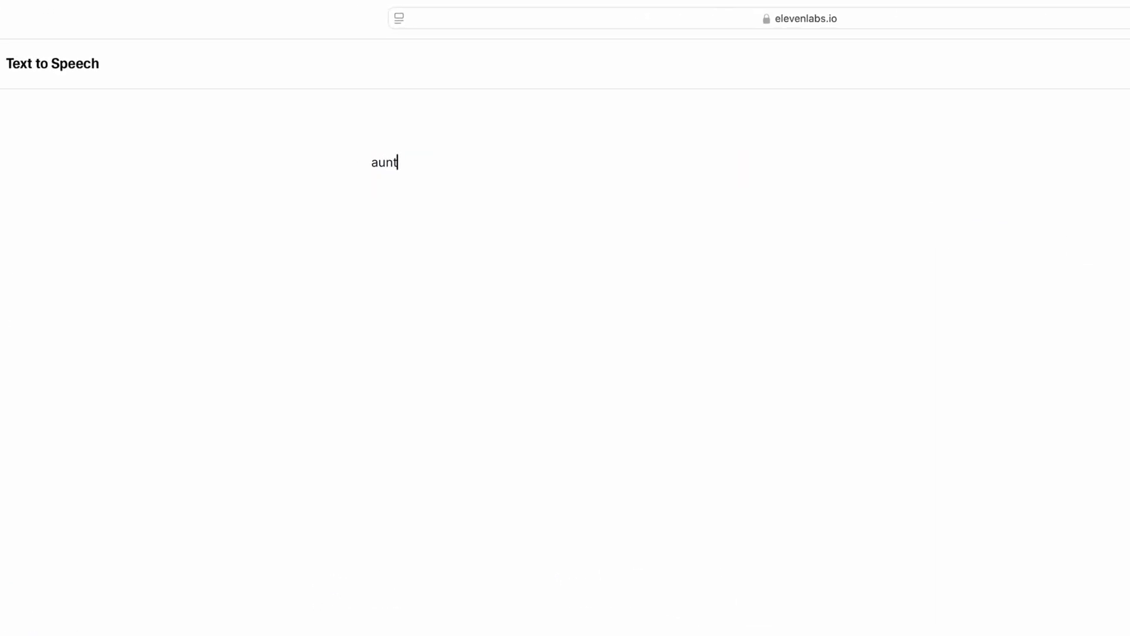
type("nt")
left_click(384, 162)
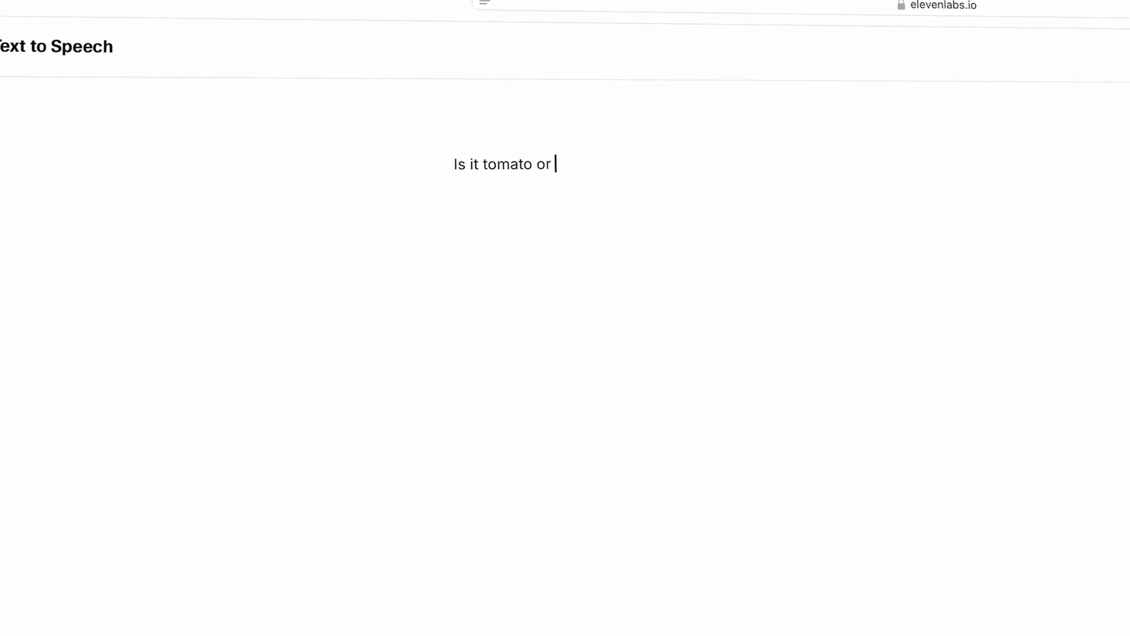
type("hto?")
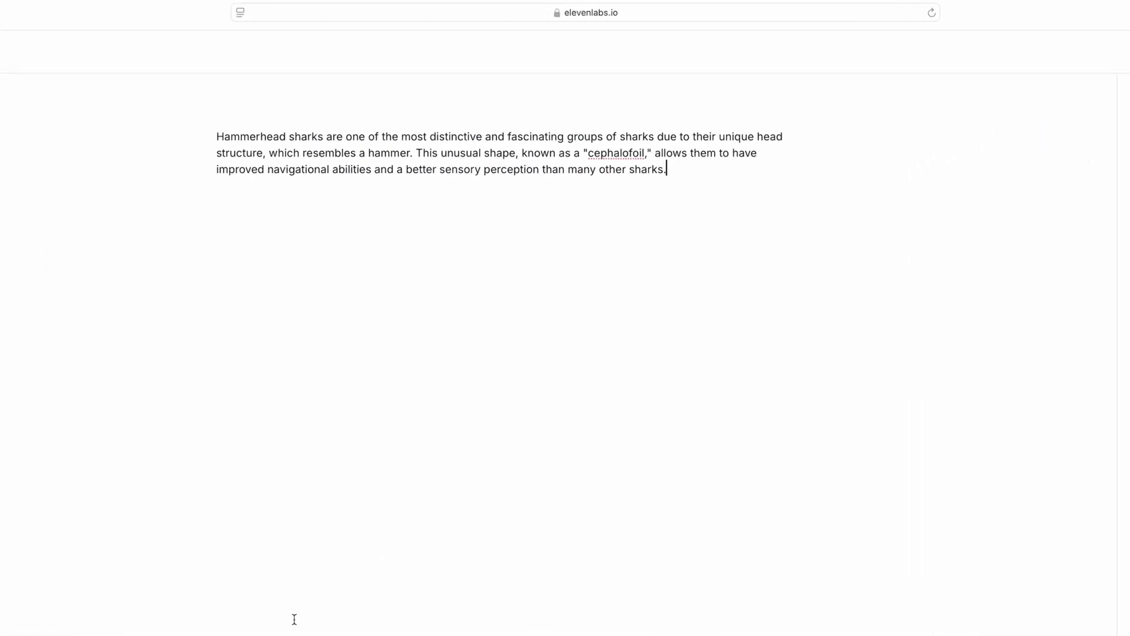
Replace the editor text with the pasted hammerhead shark paragraph.
key("super+a")
type("Here’s an in-depth look at these intriguing creatures:  Hammerhead sharks have a wide, flat head with eyes positioned on the outer edges of the hammer, giving them a 360-degree view in the vertical plane, meaning they can see above and below them quite clearly.")
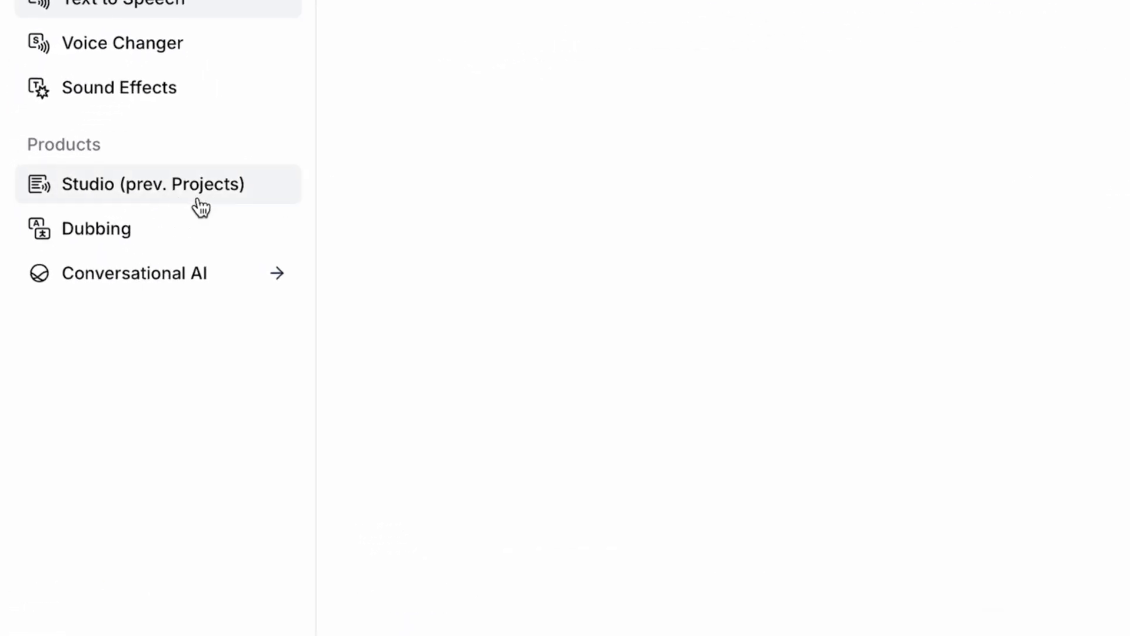
left_click(187, 201)
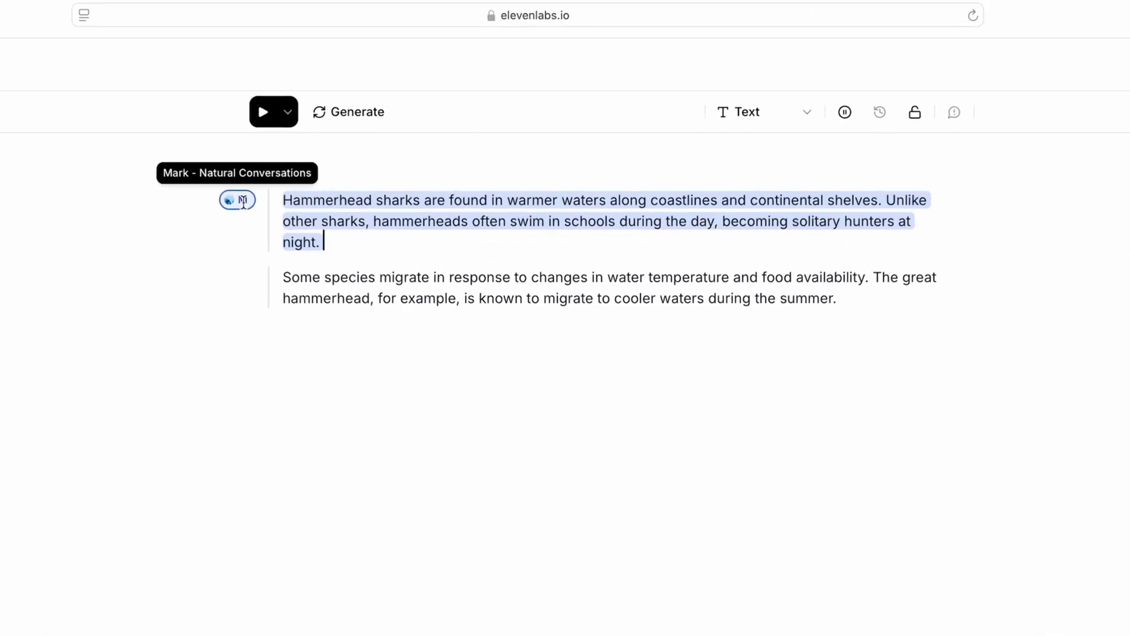
Insert a one-second pause after 'availability.' and start a new blank Studio project.
left_click(300, 276)
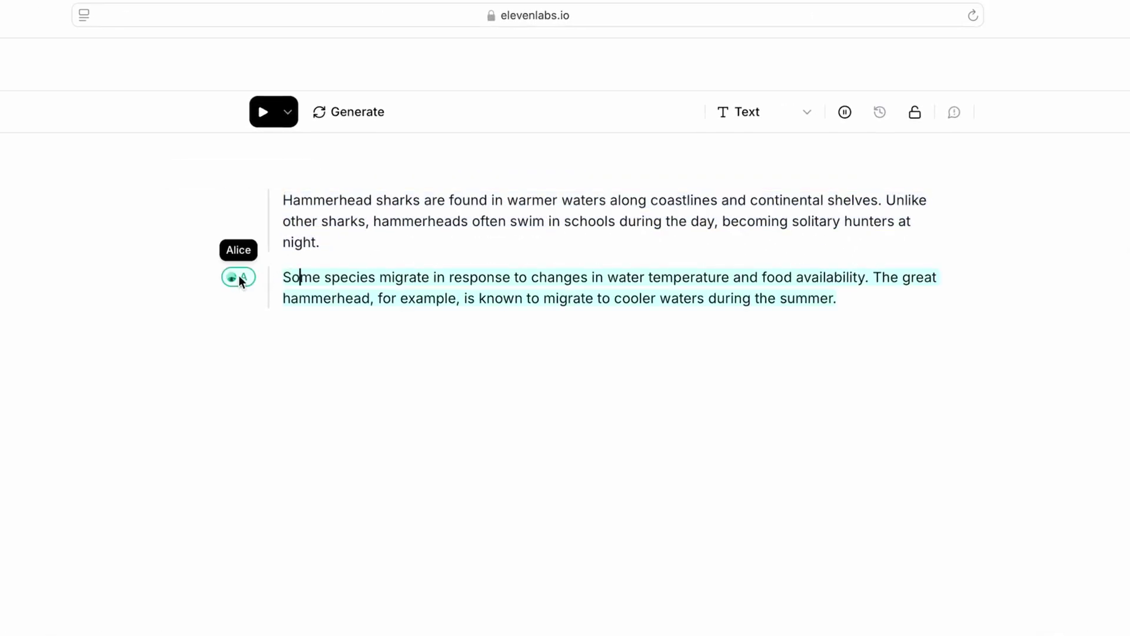
left_click(846, 113)
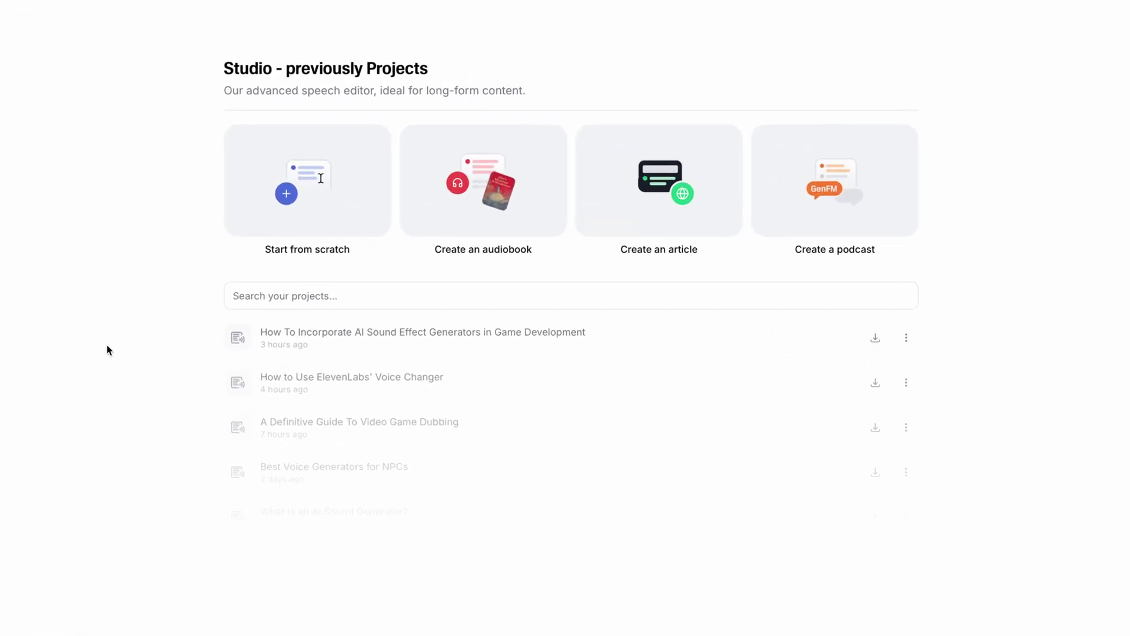
left_click(310, 206)
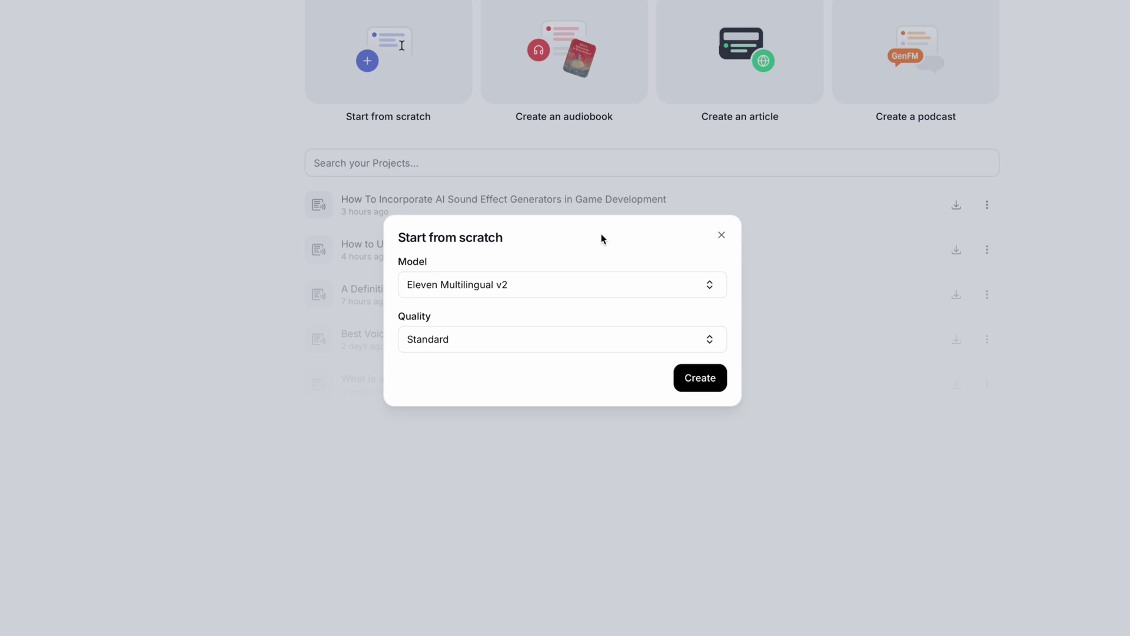
Create the blank Studio project and title it 'World of Sharks'.
left_click(647, 346)
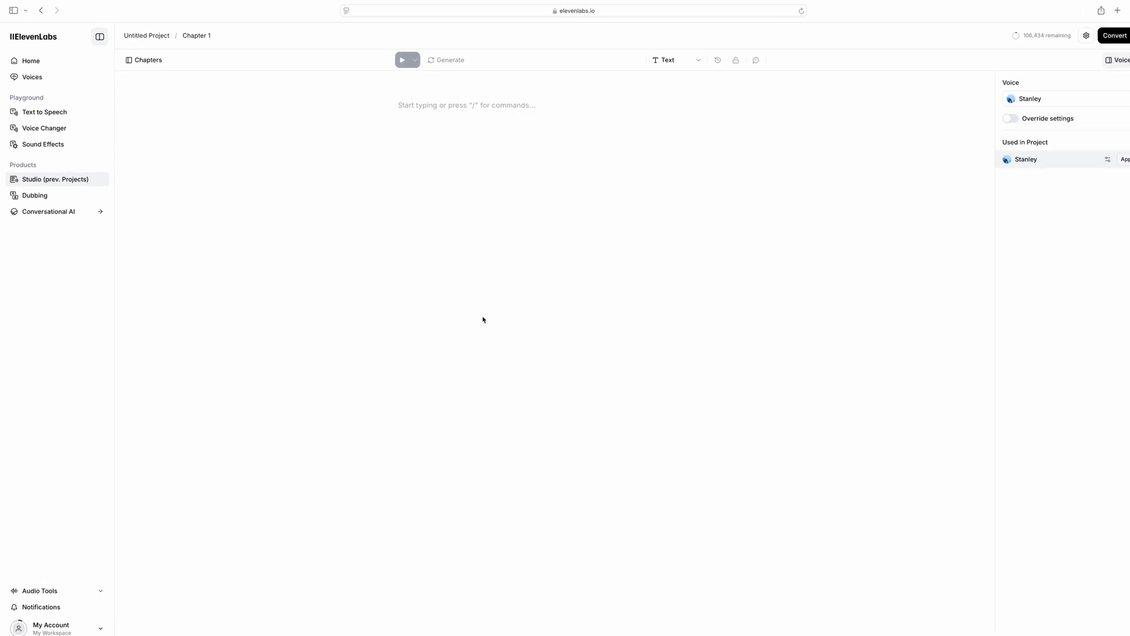
left_click(156, 35)
type("World of Sharks")
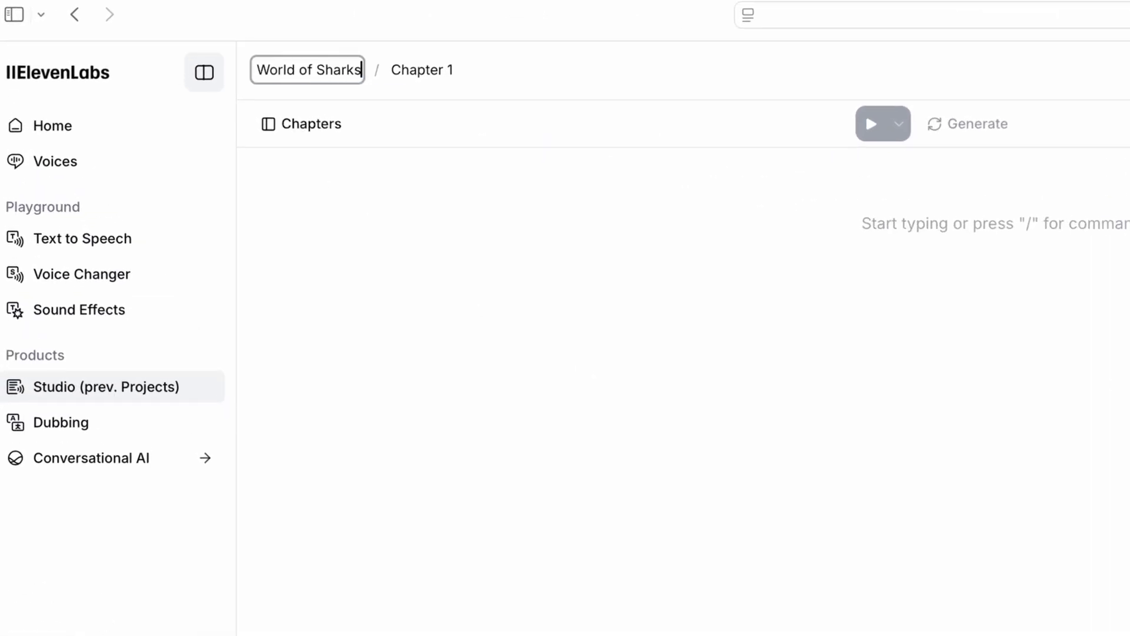
key("Return")
Name the chapters Intro, Great White and Hammerhead.
left_click(313, 124)
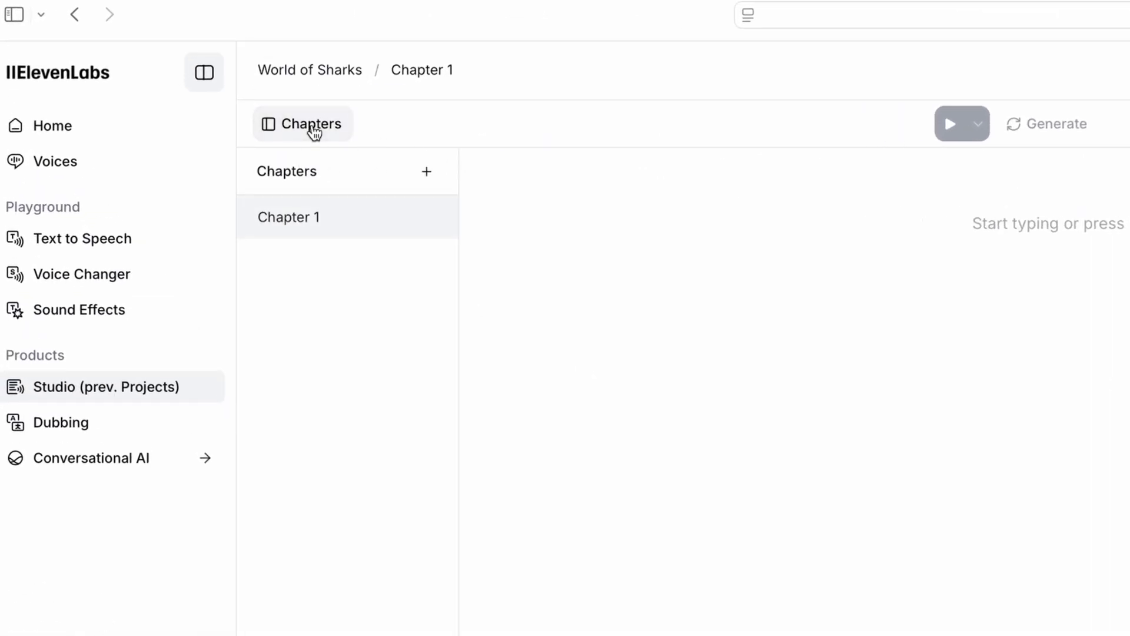
double_click(302, 216)
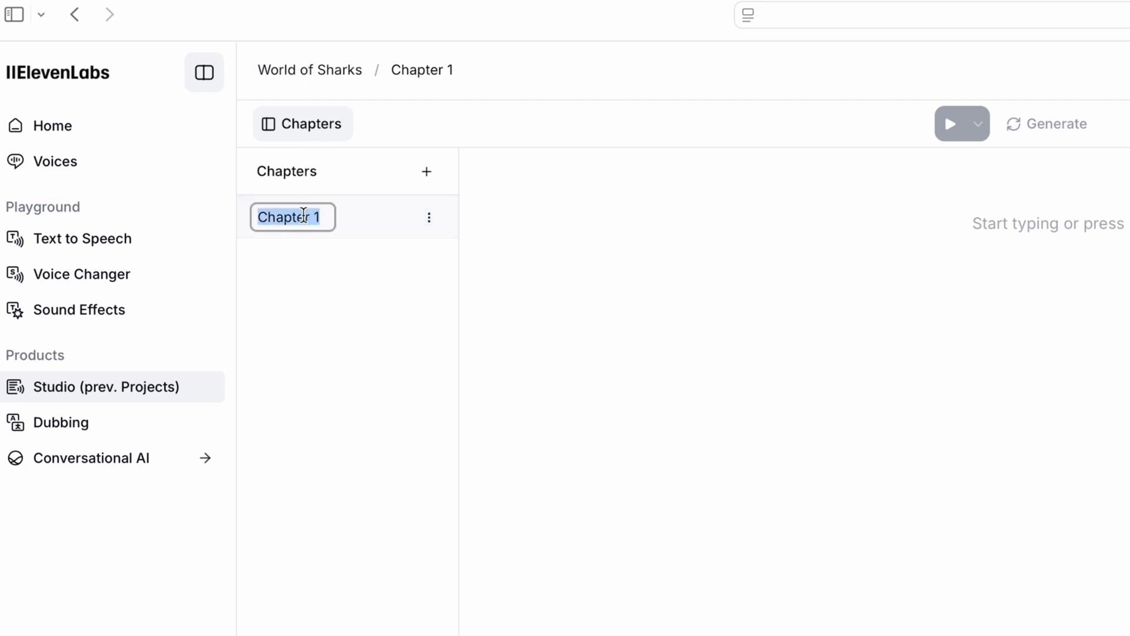
type("Intro")
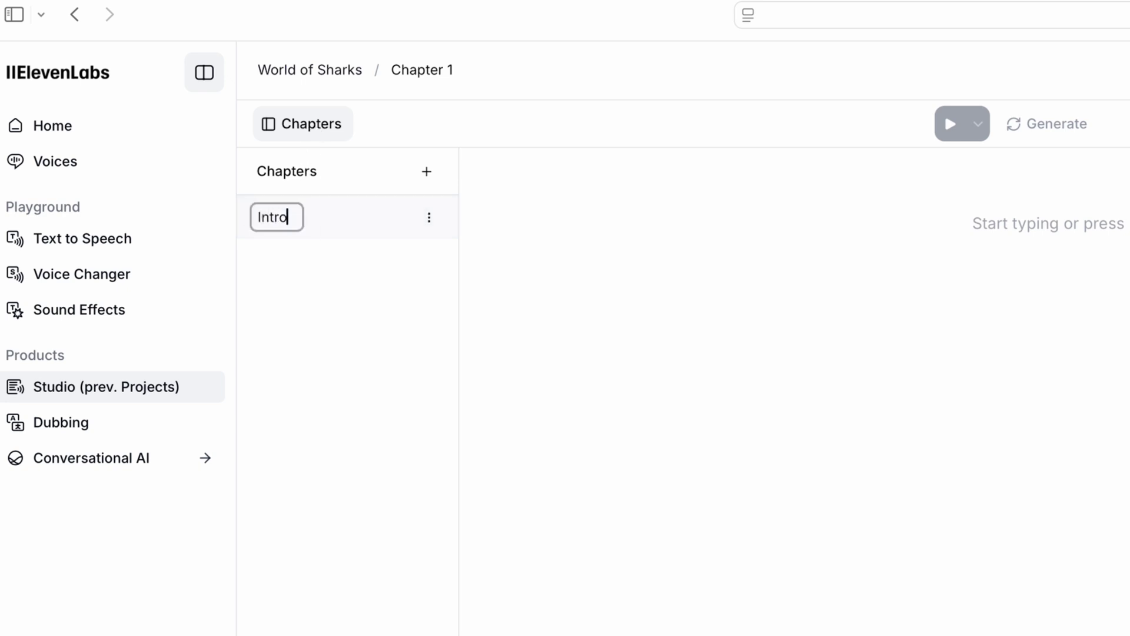
key("Return")
type("Great White")
key("Return")
type("Hammerhead")
key("Return")
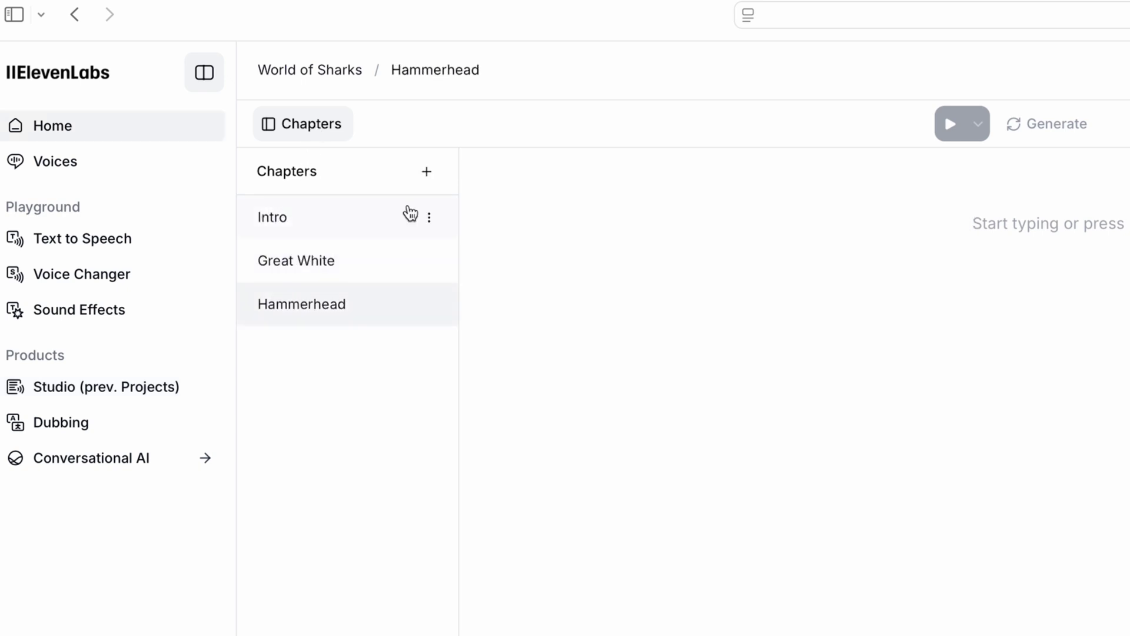
Move from the Intro chapter to the Great White chapter.
type("Tiger")
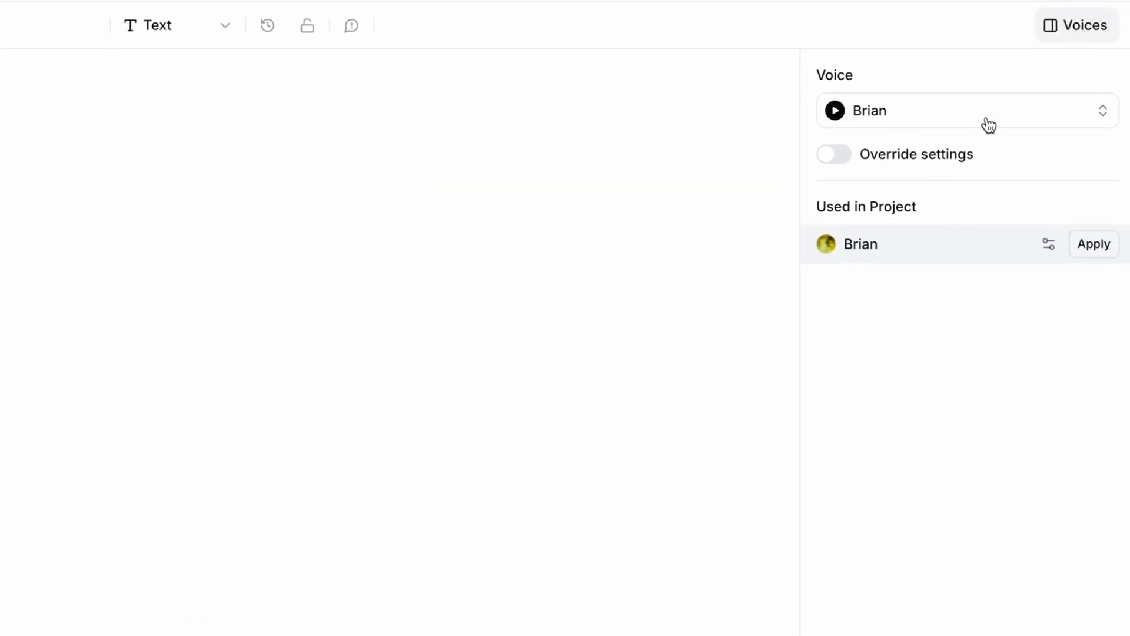
left_click(983, 123)
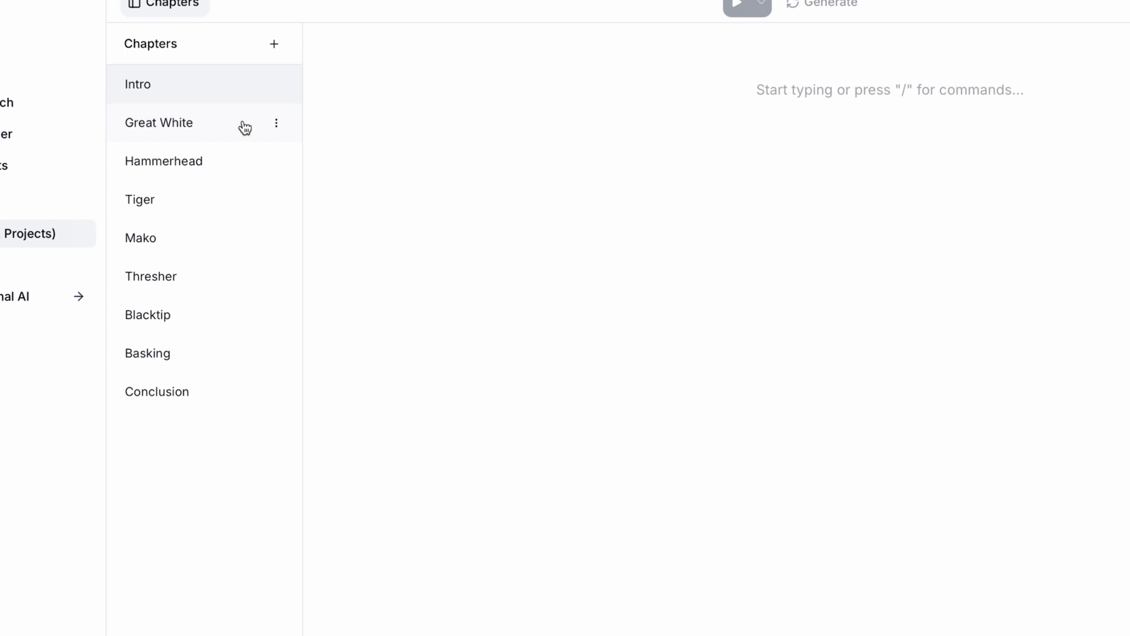
left_click(245, 128)
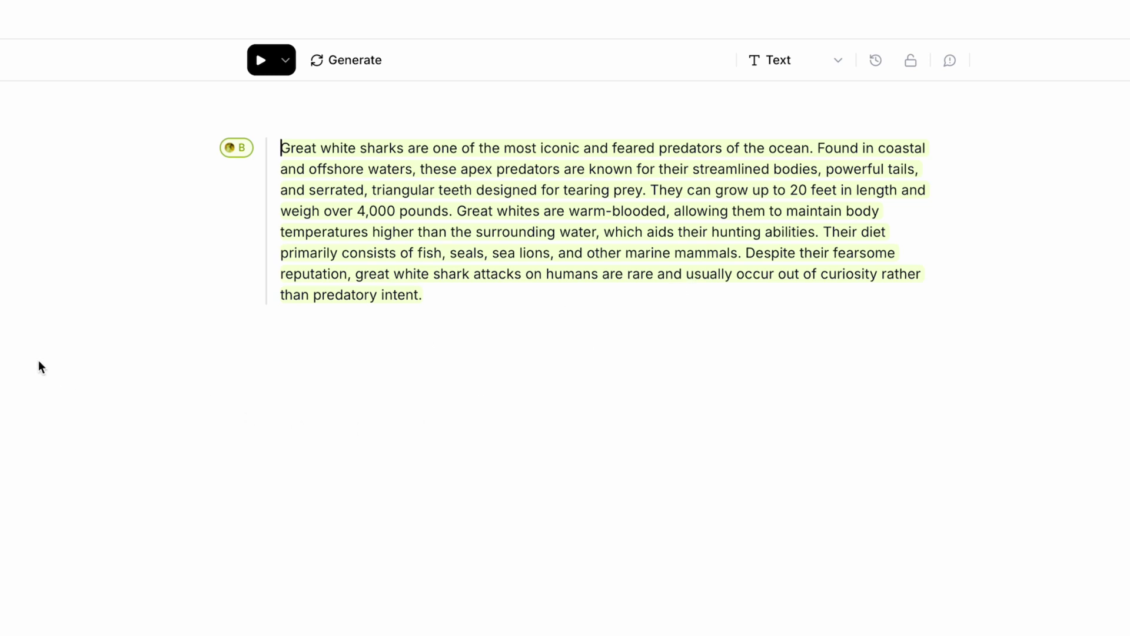
Split the paragraph after the first sentence, 'tearing prey.', '4,000 pounds.', 'hunting abilities.' and 'marine mammals.'.
left_click(813, 148)
key("Return")
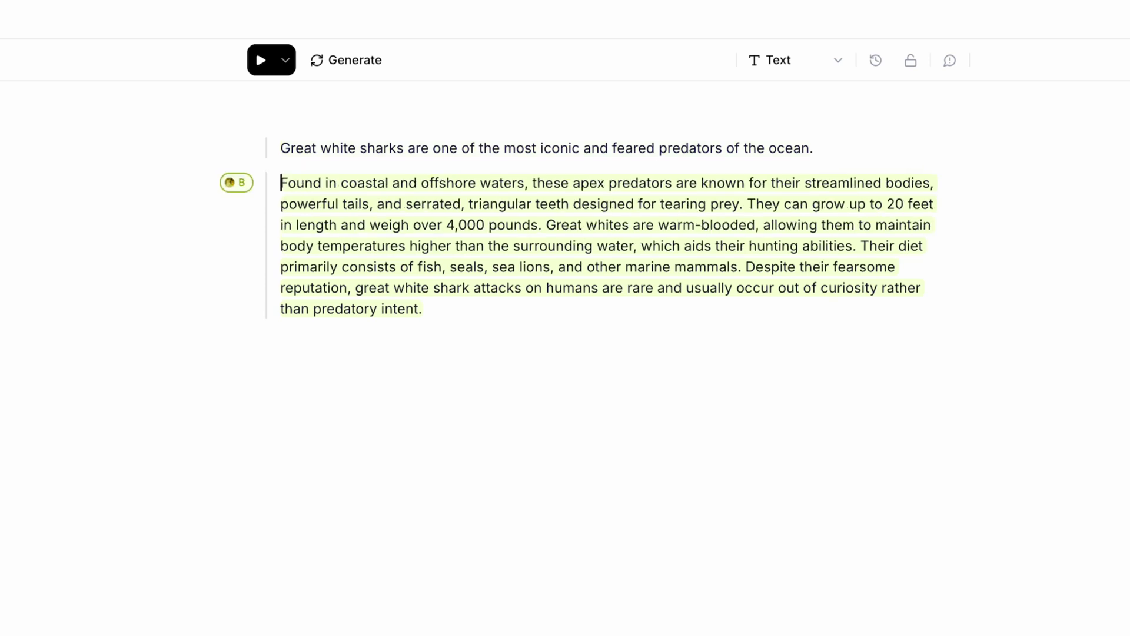
left_click(747, 203)
key("Return")
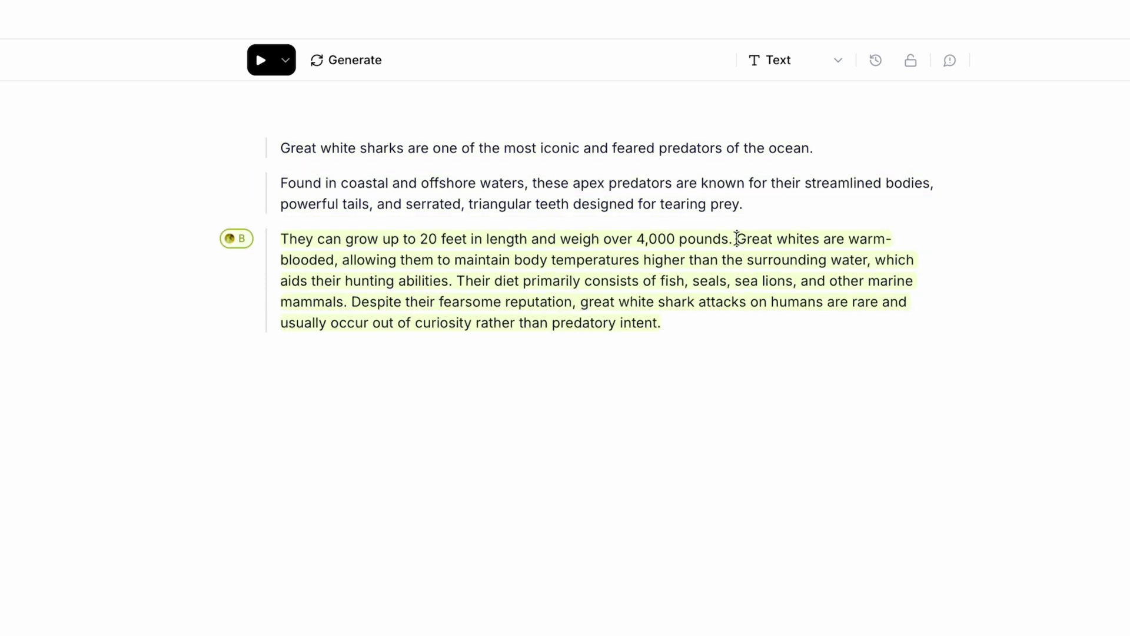
left_click(733, 238)
key("Return")
left_click(625, 295)
key("Return")
left_click(810, 329)
key("Return")
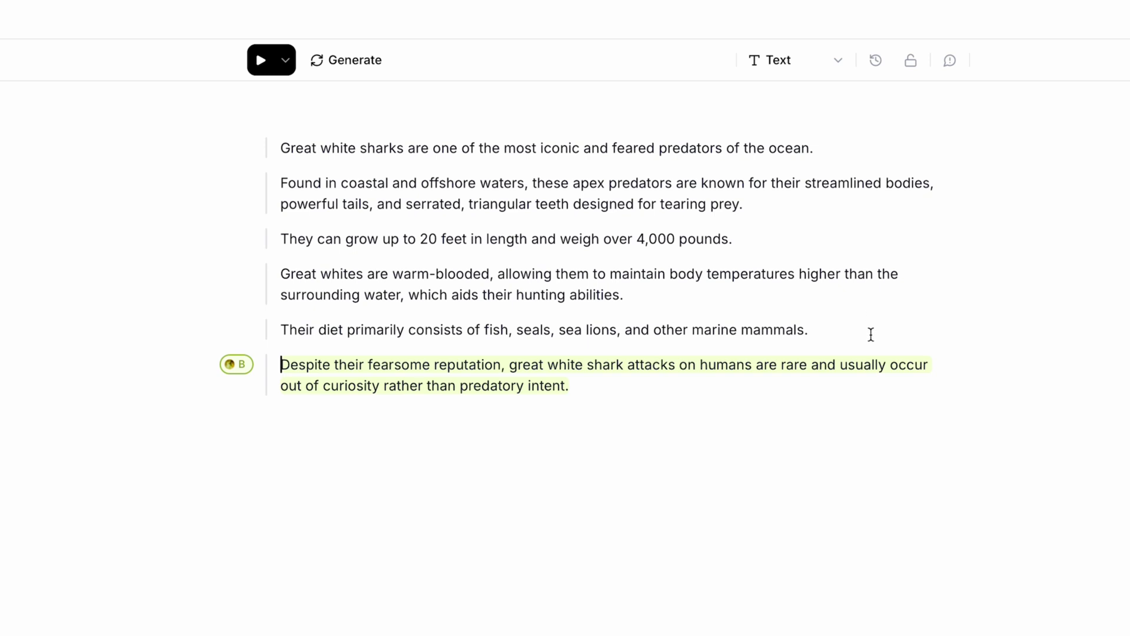
left_click(664, 146)
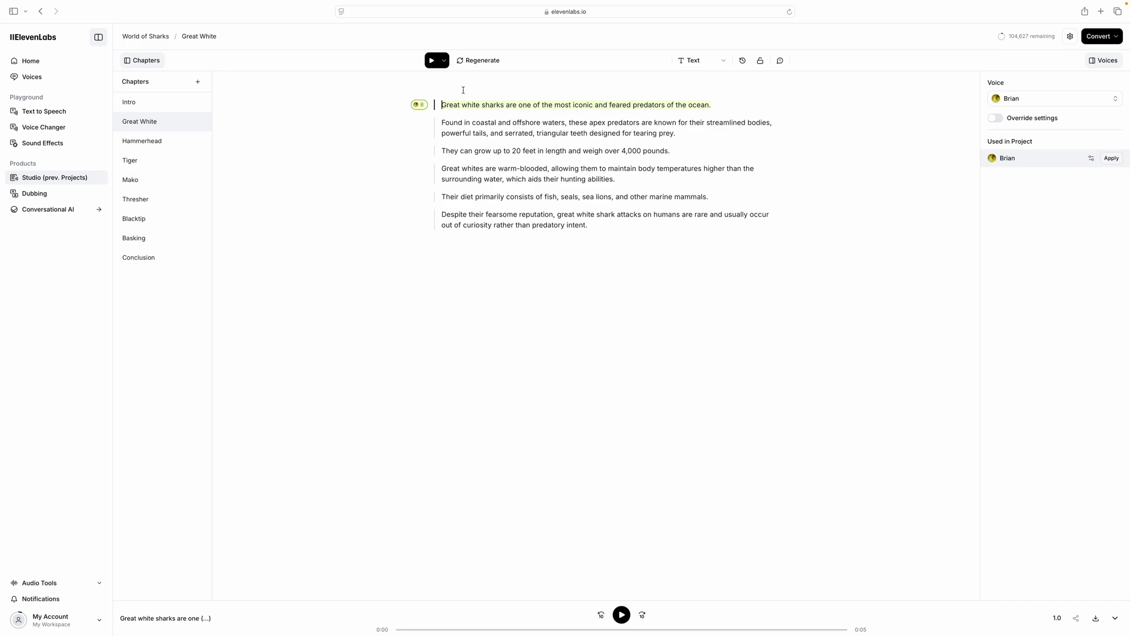
Add a comma after 'sharks' and replace 'iconic' with 'ICONIC' in the opening sentence.
left_click(504, 86)
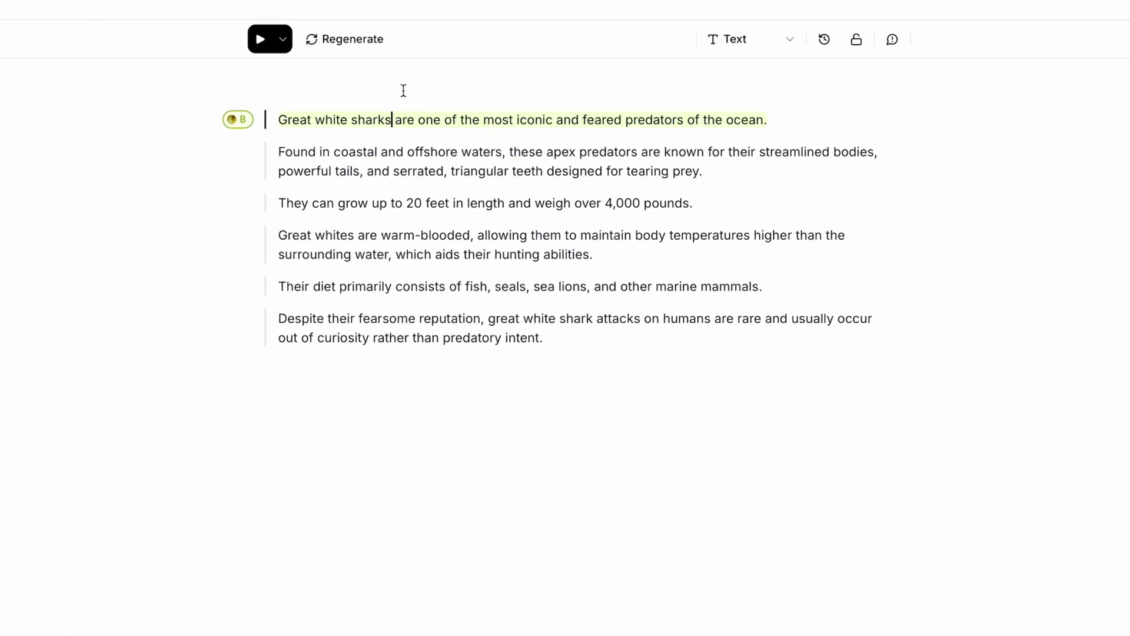
type(",")
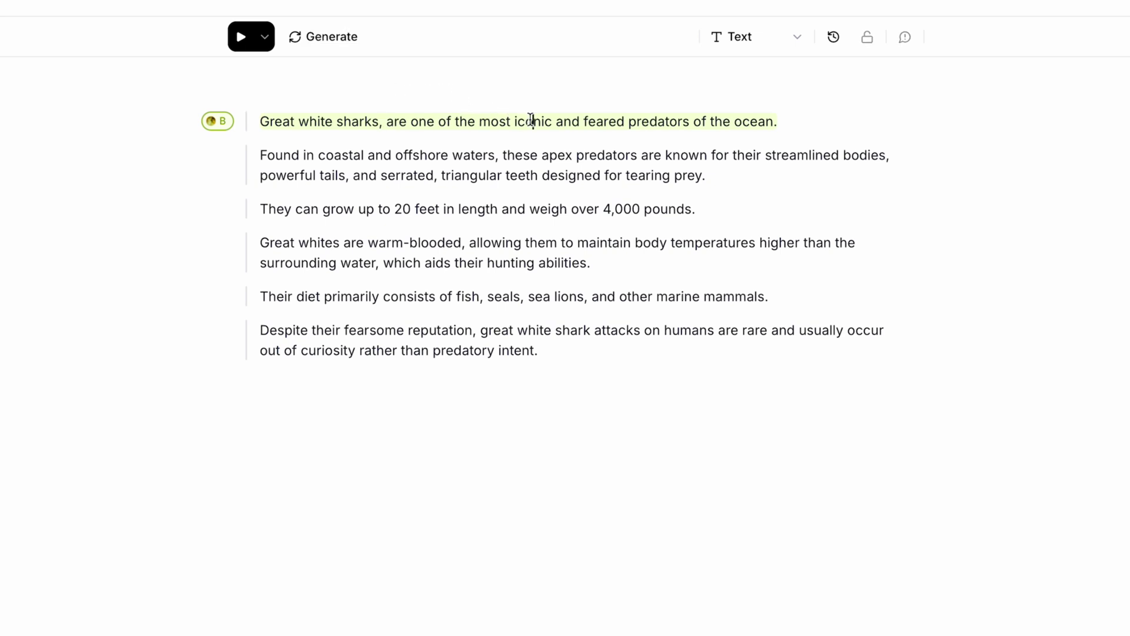
double_click(533, 121)
key("BackSpace")
type("ICONIC")
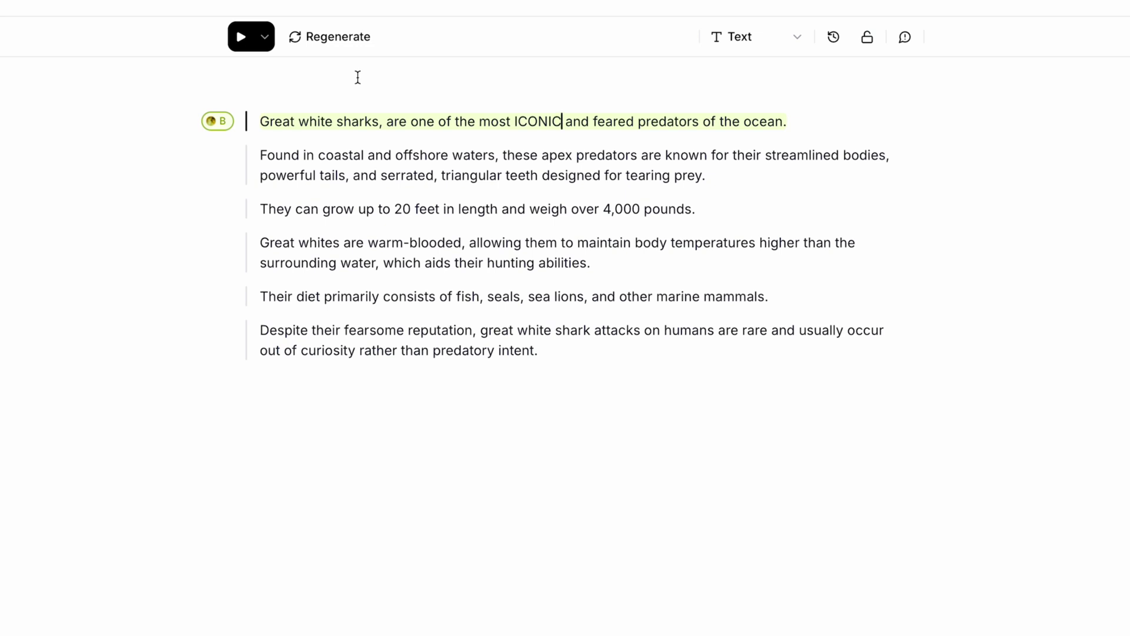
key("Down")
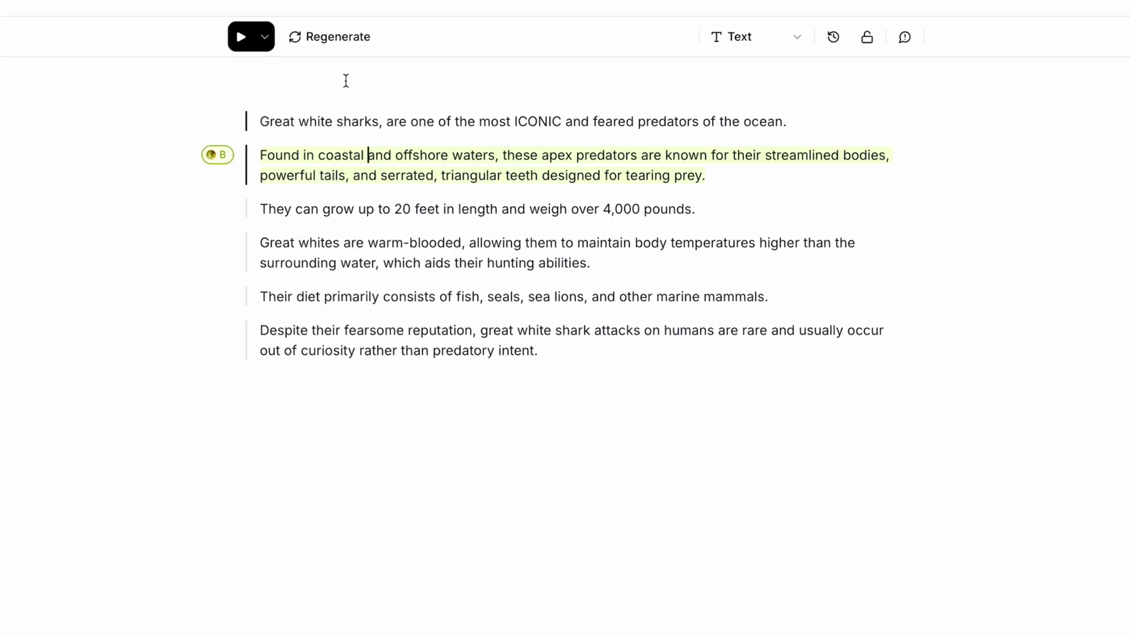
double_click(683, 154)
Change 'known' to 'KNOWN' and insert ' -' before 'designed for tearing prey' in the second sentence.
type("KNOWN")
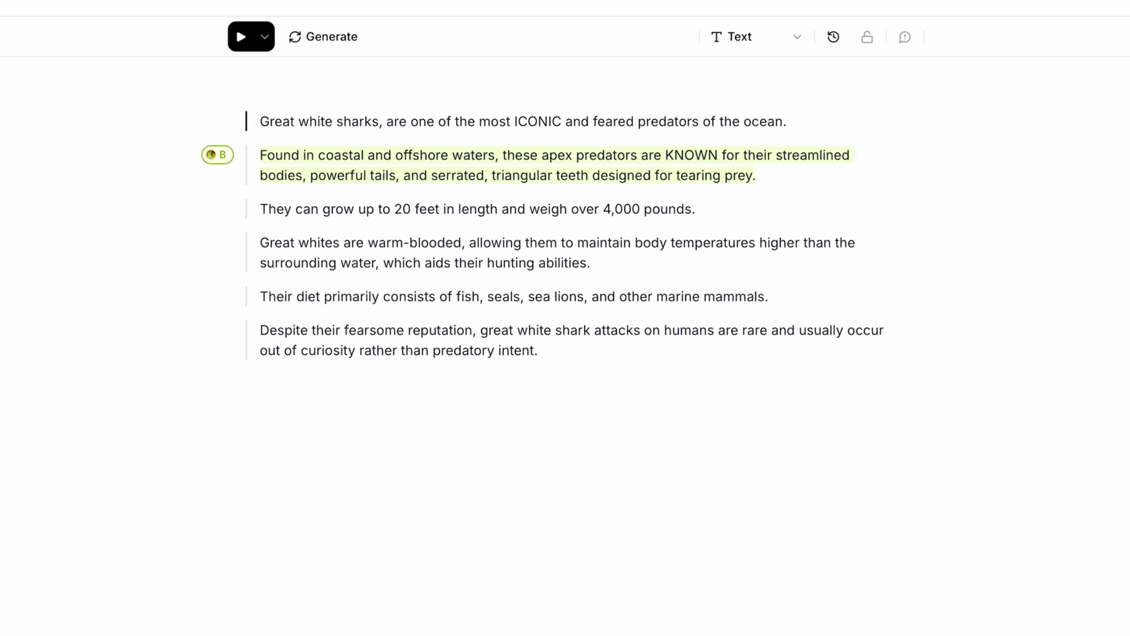
left_click(589, 176)
type("-")
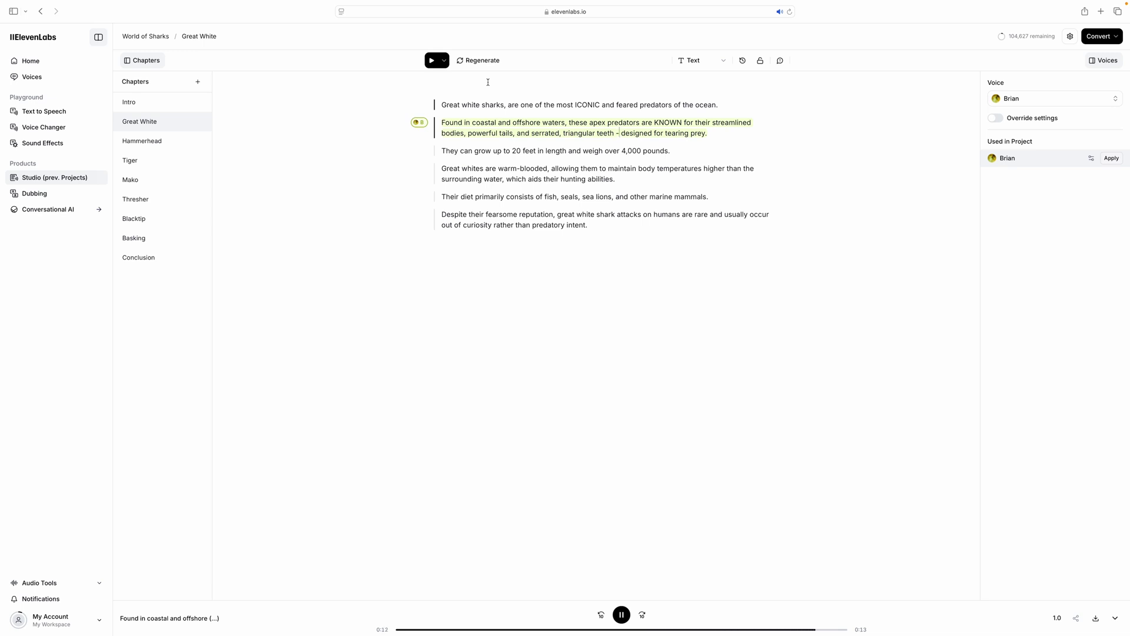
left_click(691, 221)
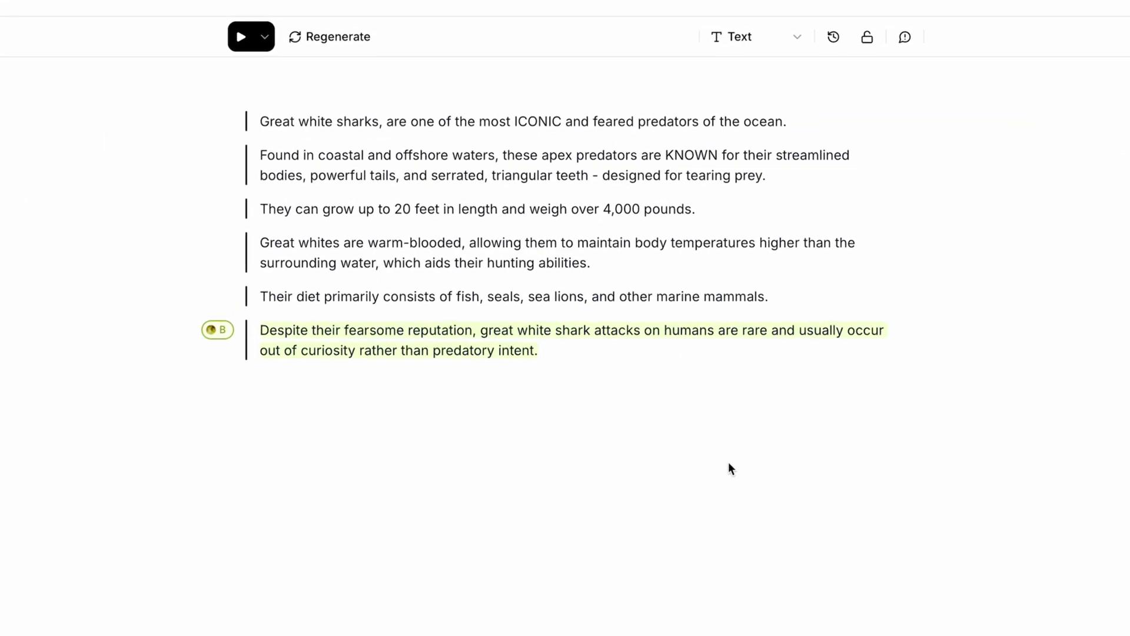
left_click(1089, 64)
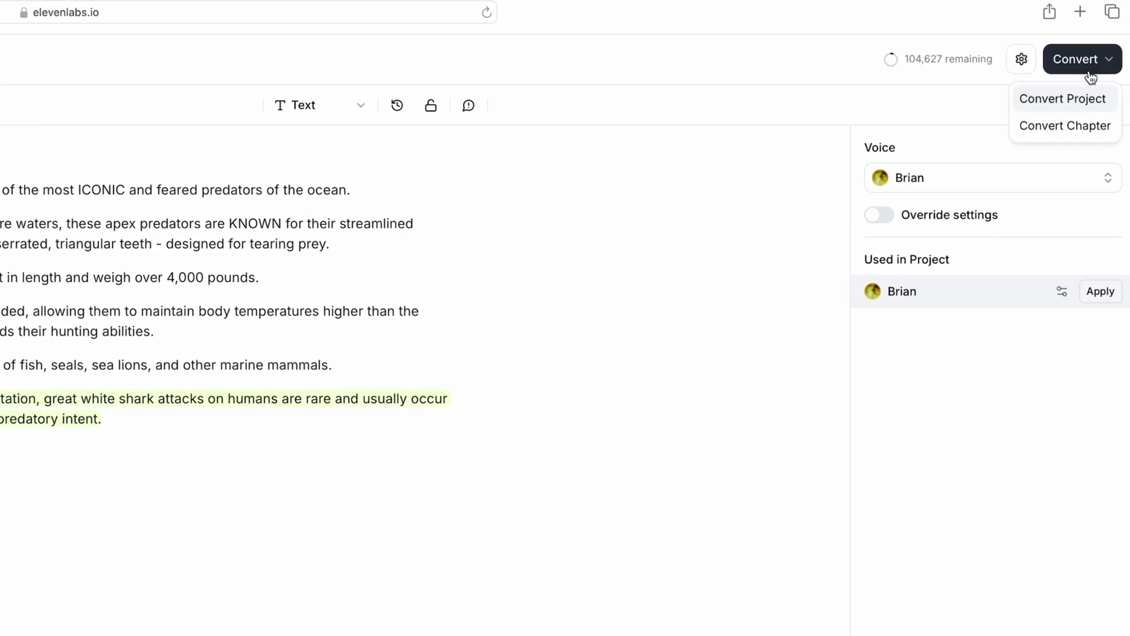
Convert the entire project, then download the full project audio and one sentence's generated audio.
left_click(1054, 101)
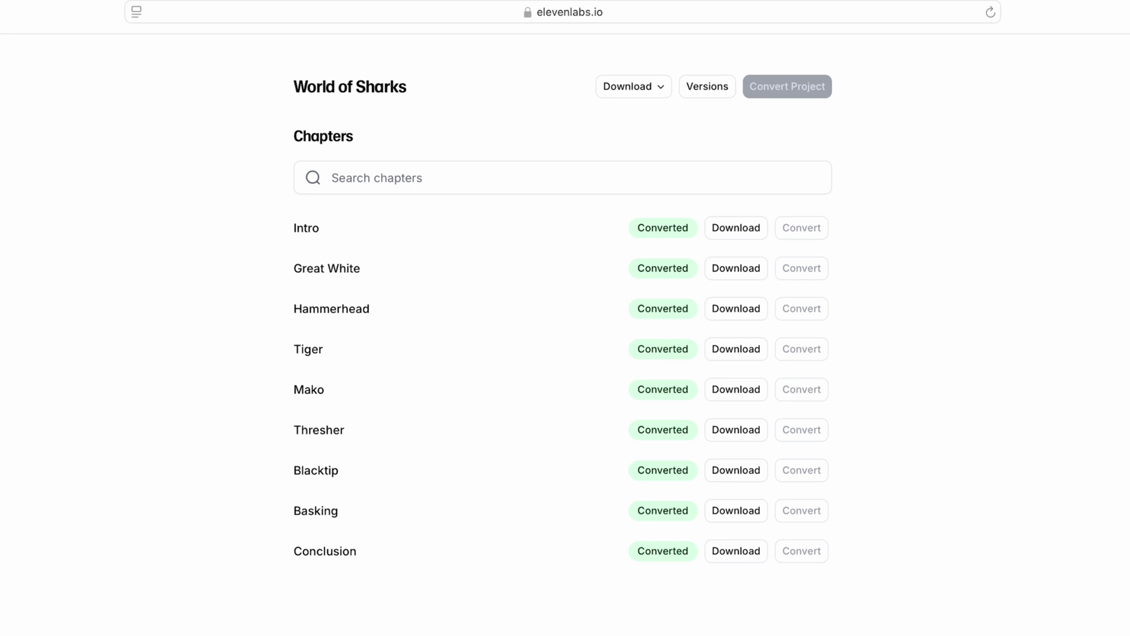
left_click(656, 93)
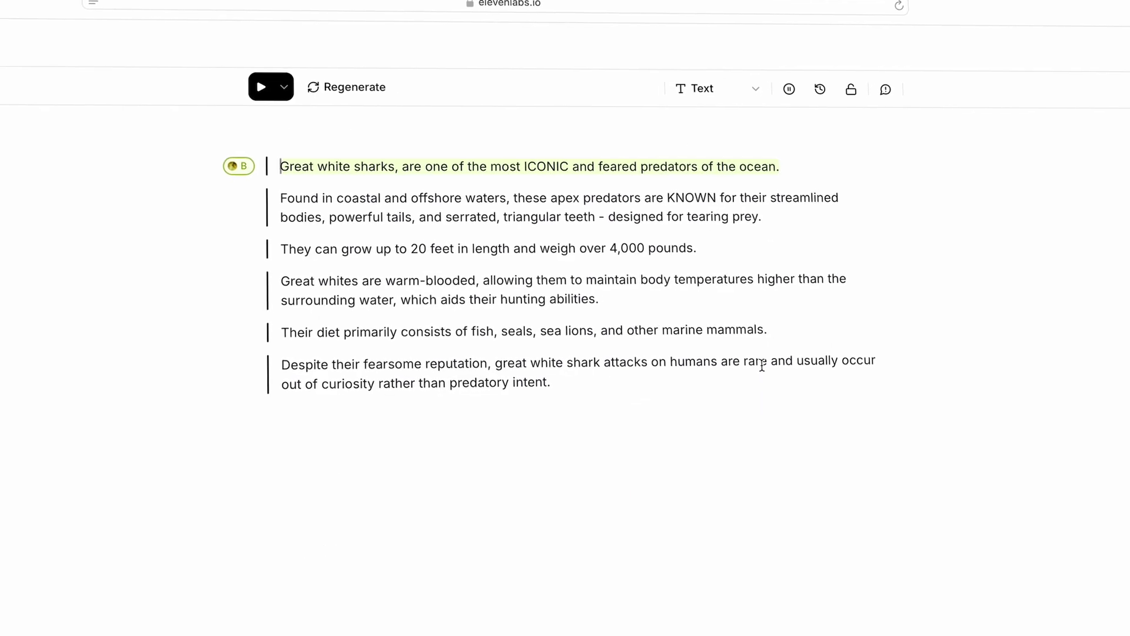
left_click(770, 352)
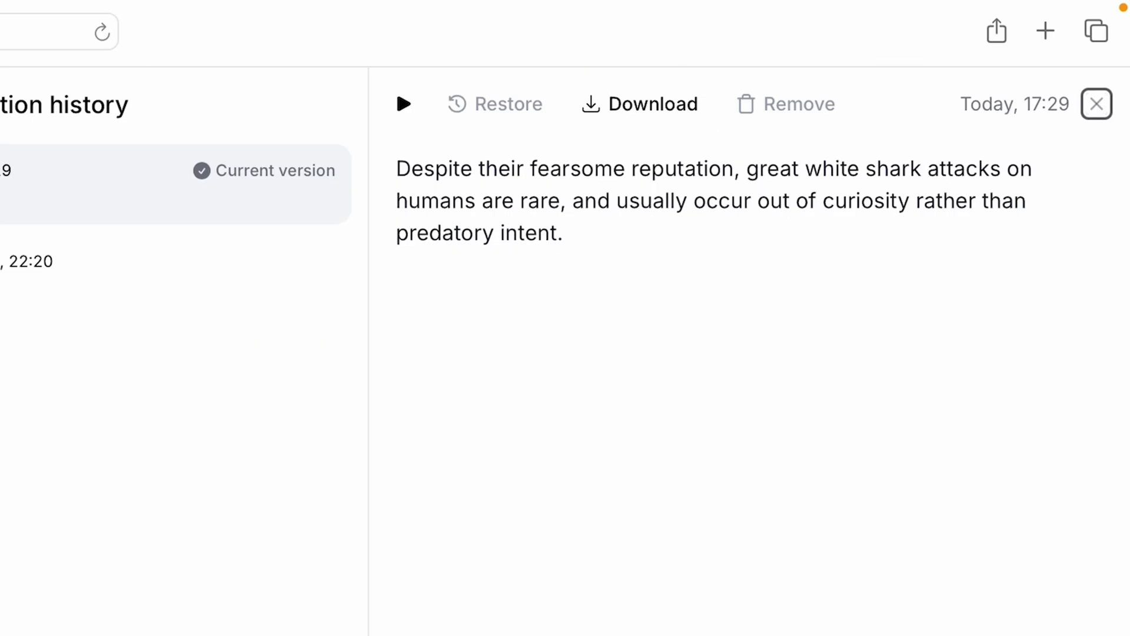
left_click(652, 103)
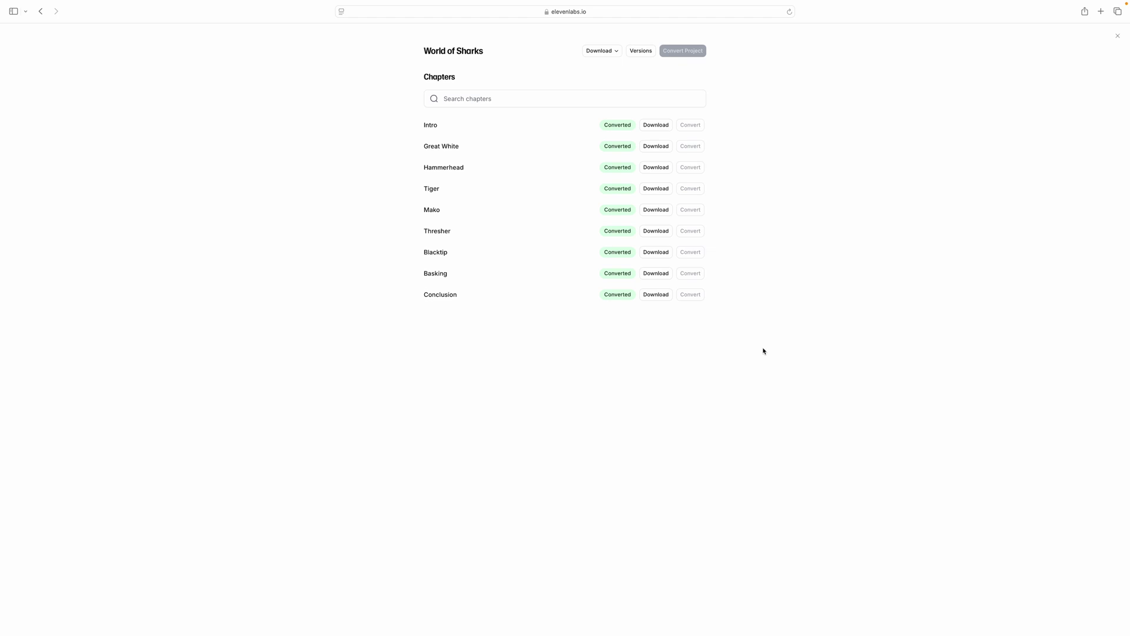
left_click(640, 51)
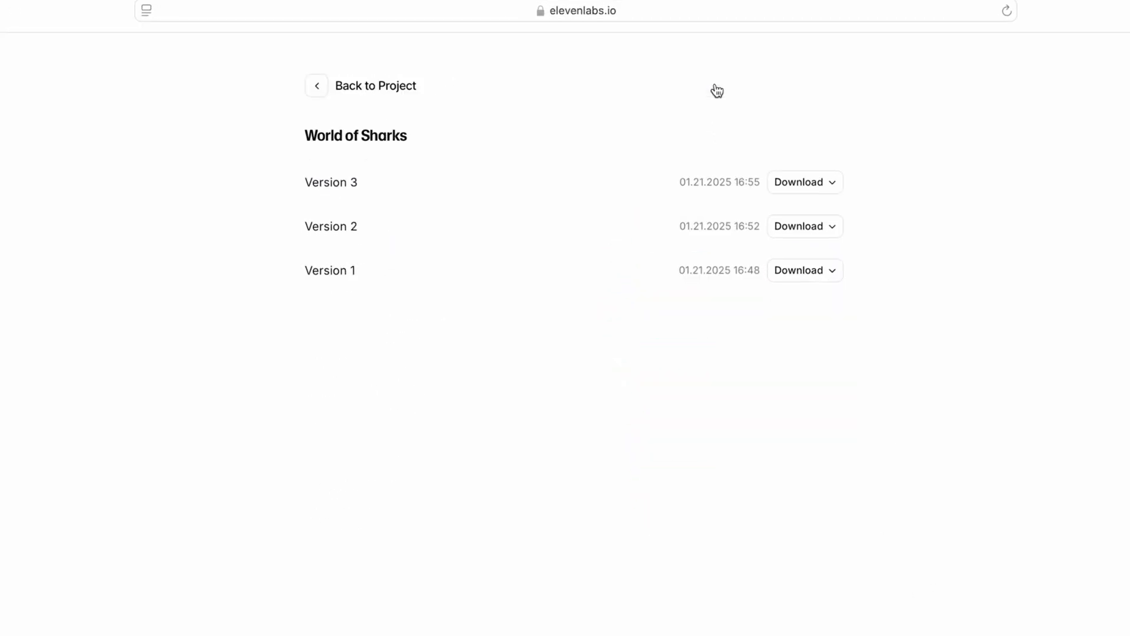